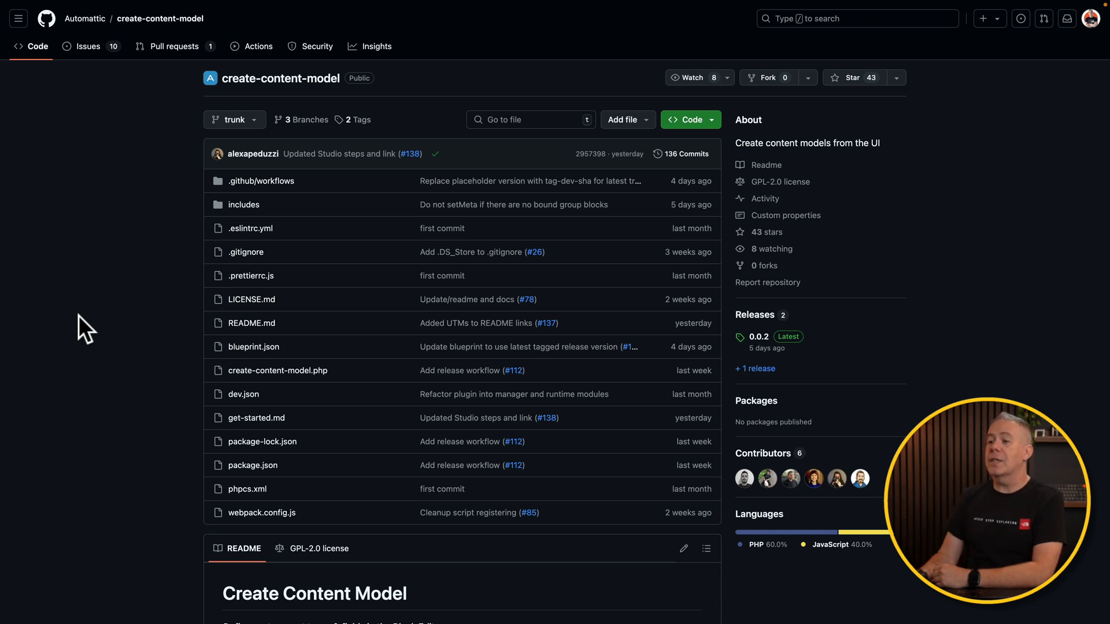
- Scroll down the create-content-model repository page to view its file list and README
{"action": "scroll", "coordinate": [102, 363], "scroll_direction": "down", "scroll_amount": 1}
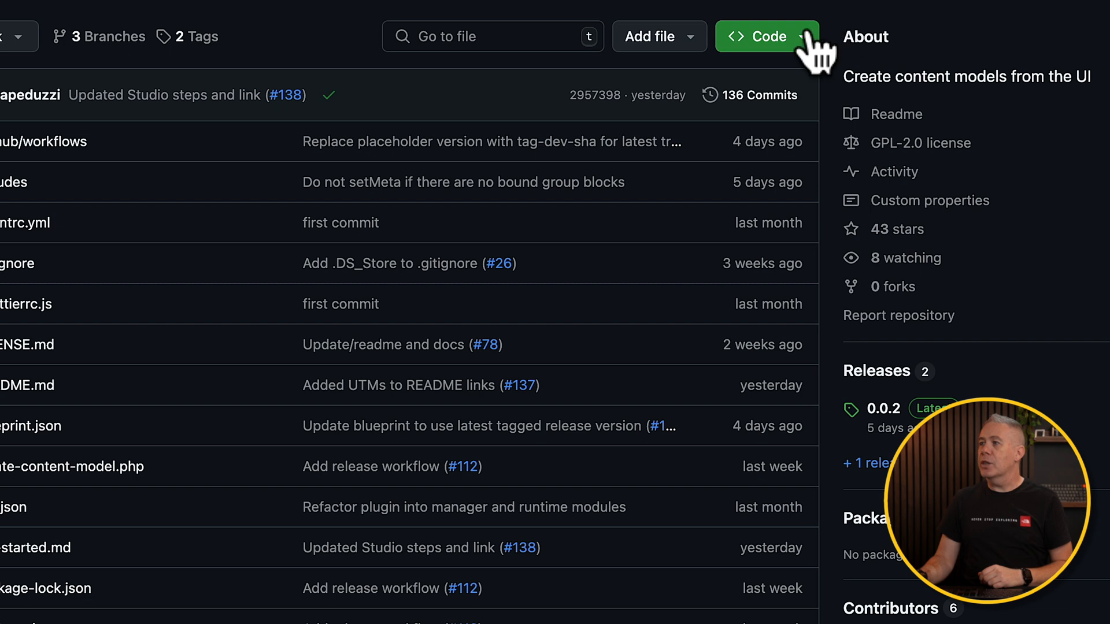
- Download the create-content-model repository as a ZIP from the Code menu
{"action": "left_click", "coordinate": [805, 37]}
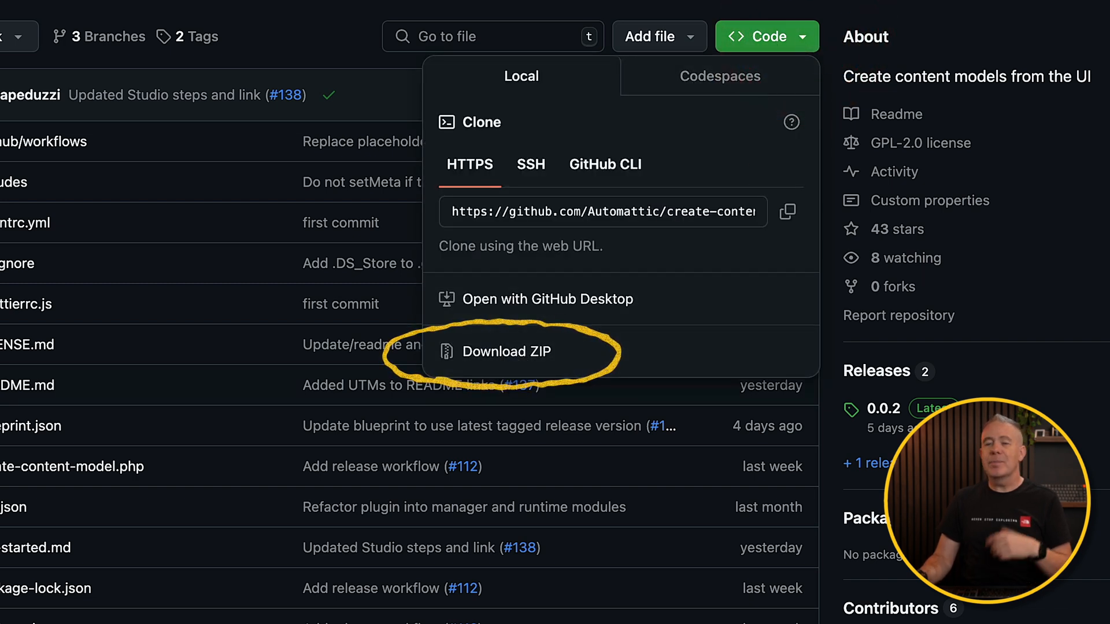
{"action": "left_click", "coordinate": [509, 354]}
{"action": "scroll", "coordinate": [143, 308], "scroll_direction": "down", "scroll_amount": 5}
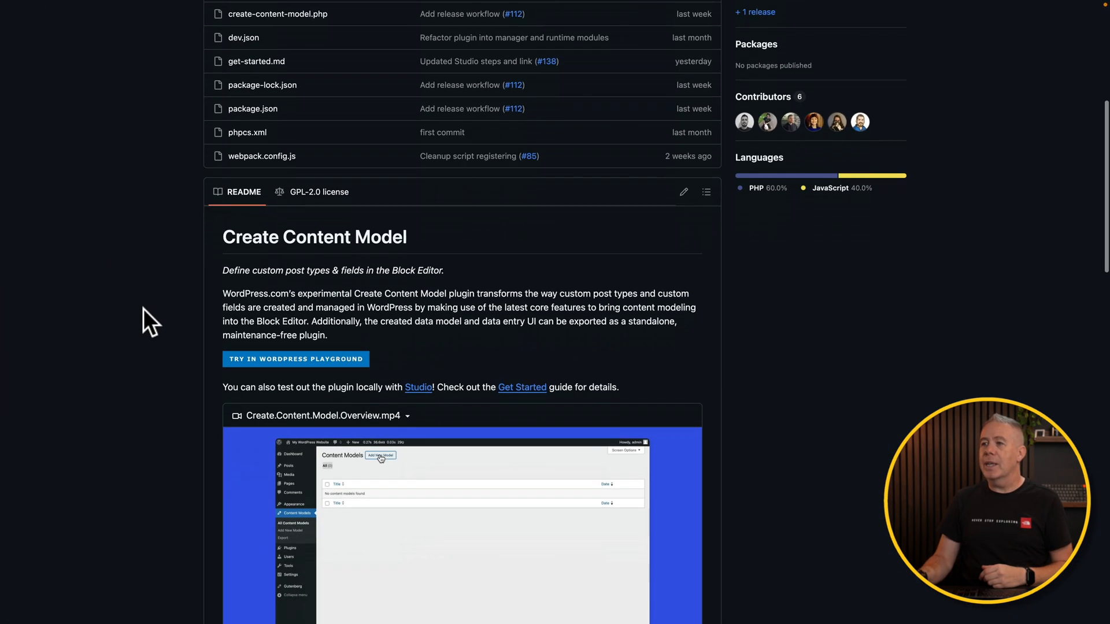
{"action": "scroll", "coordinate": [144, 309], "scroll_direction": "down", "scroll_amount": 3}
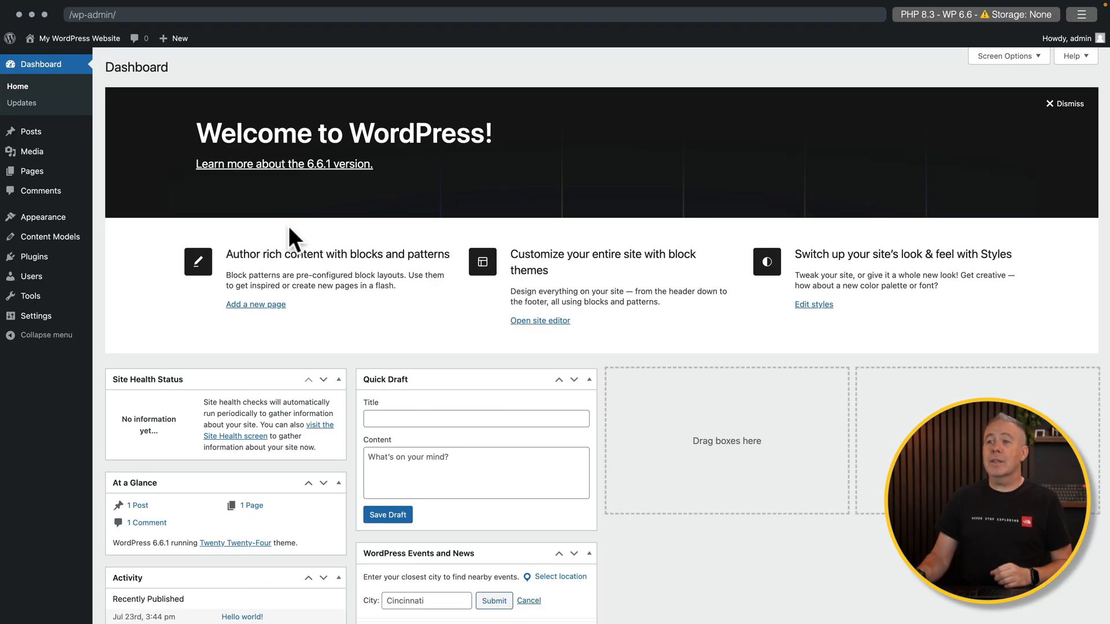
- Start a new model via Content Models > Add New Model and select its singular label field
{"action": "mouse_move", "coordinate": [58, 238]}
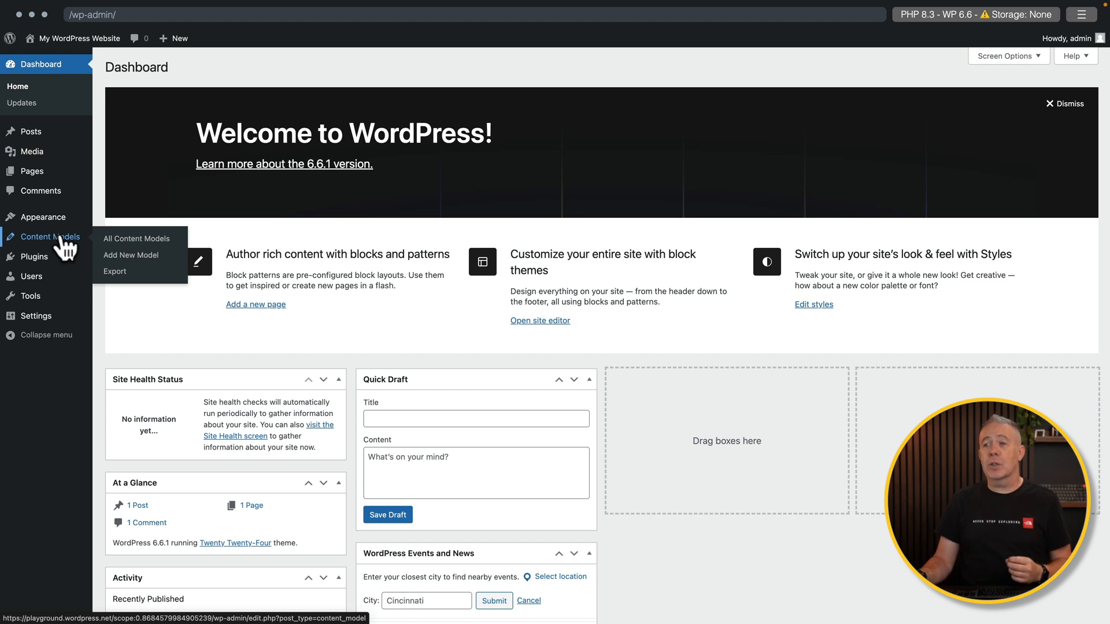
{"action": "left_click", "coordinate": [134, 255]}
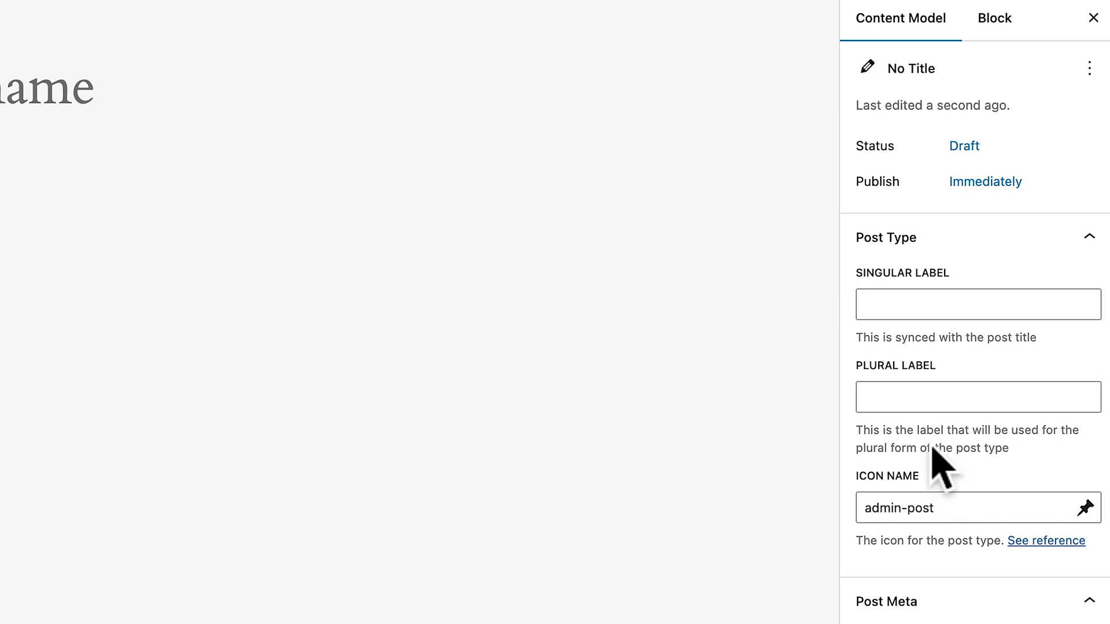
{"action": "left_click", "coordinate": [897, 306]}
- Fill in the model labels as Book (singular) and Books (plural)
{"action": "type", "text": "Books"}
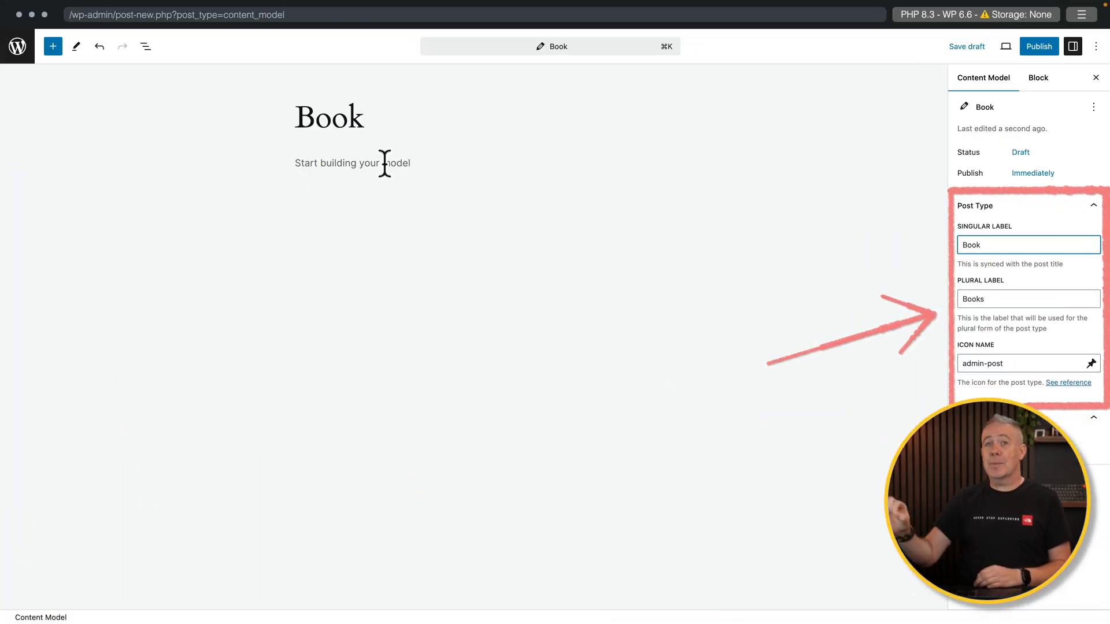
- Write 'Book Description' and 'Book Price' paragraphs in the model body
{"action": "left_click", "coordinate": [299, 164]}
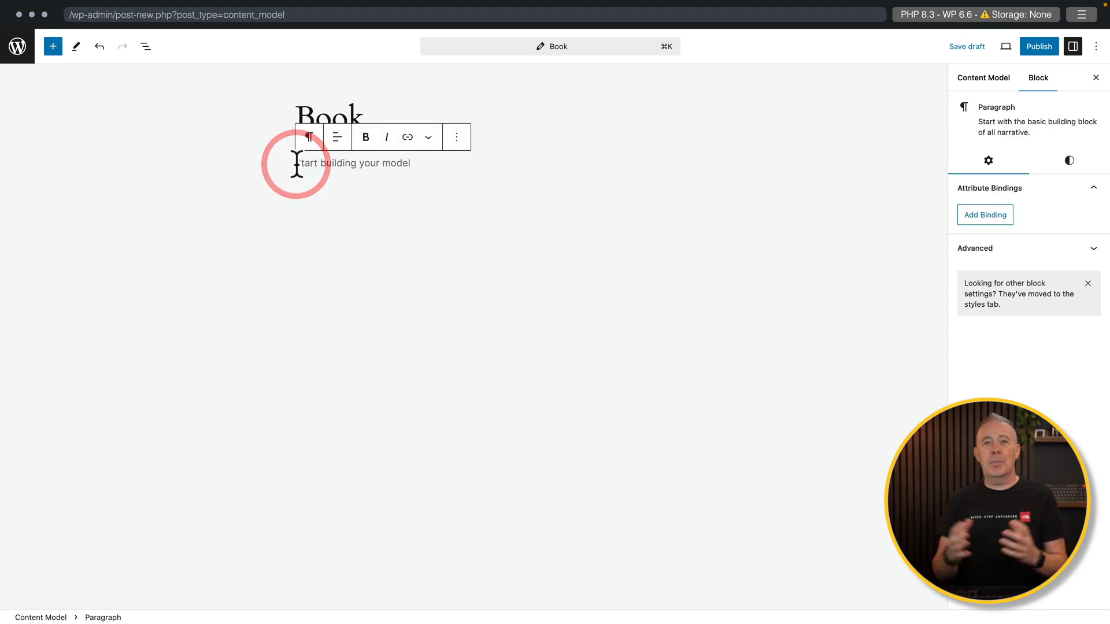
{"action": "left_click", "coordinate": [323, 109]}
{"action": "left_click", "coordinate": [332, 164]}
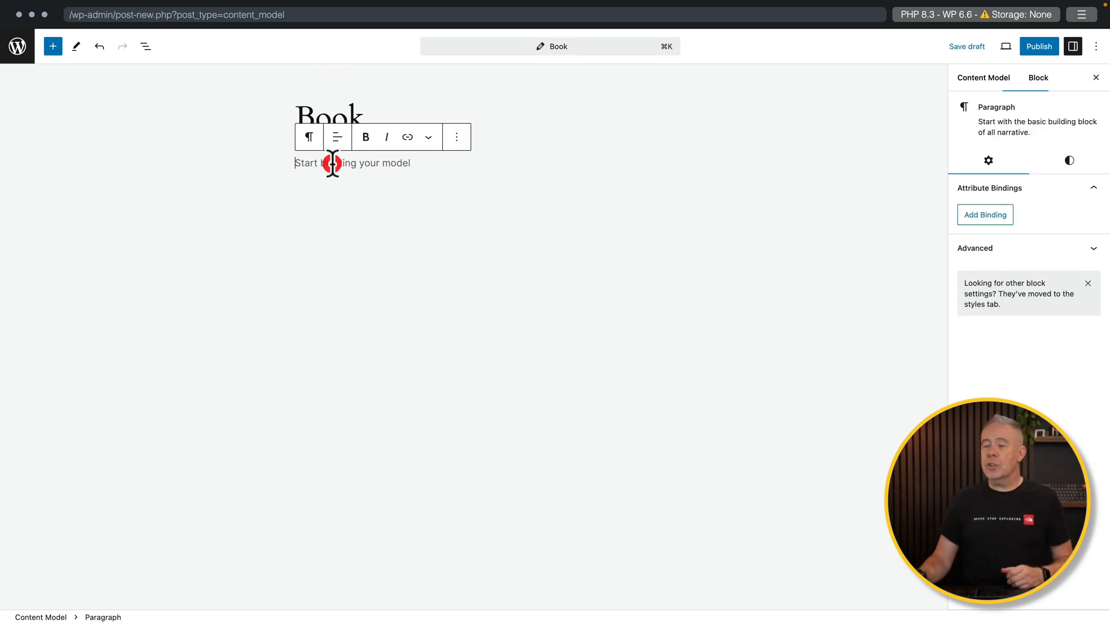
{"action": "type", "text": "Book"}
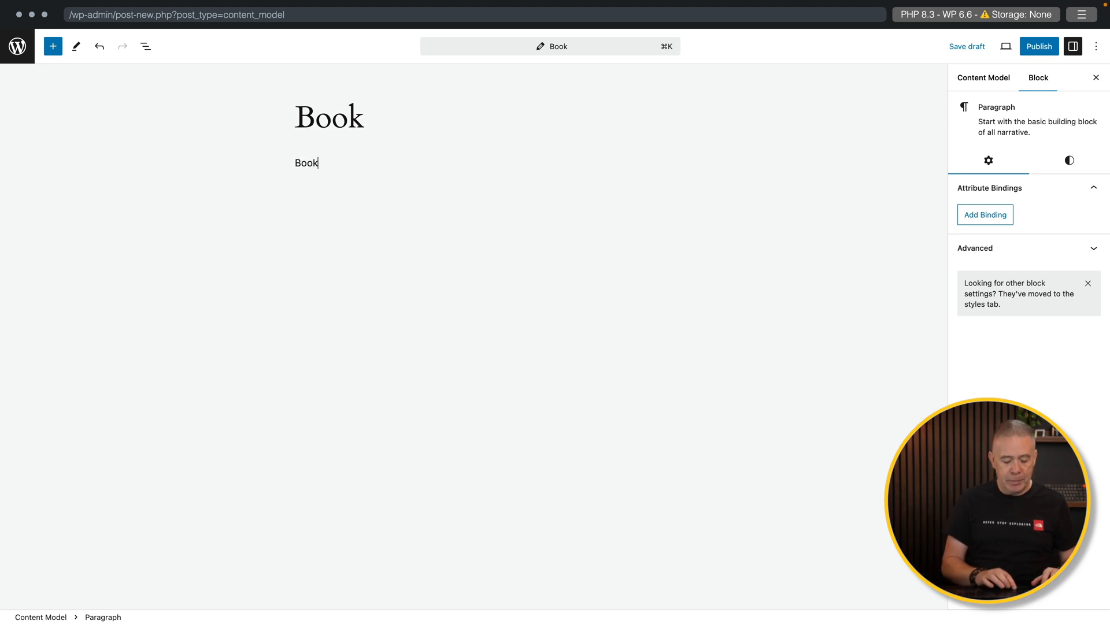
{"action": "type", "text": " Description"}
{"action": "left_click", "coordinate": [381, 161]}
{"action": "key", "text": "Return"}
{"action": "type", "text": "Book Price"}
- Add an empty Image block below Book Price and reselect the Book Description paragraph
{"action": "key", "text": "Return"}
{"action": "type", "text": "/im"}
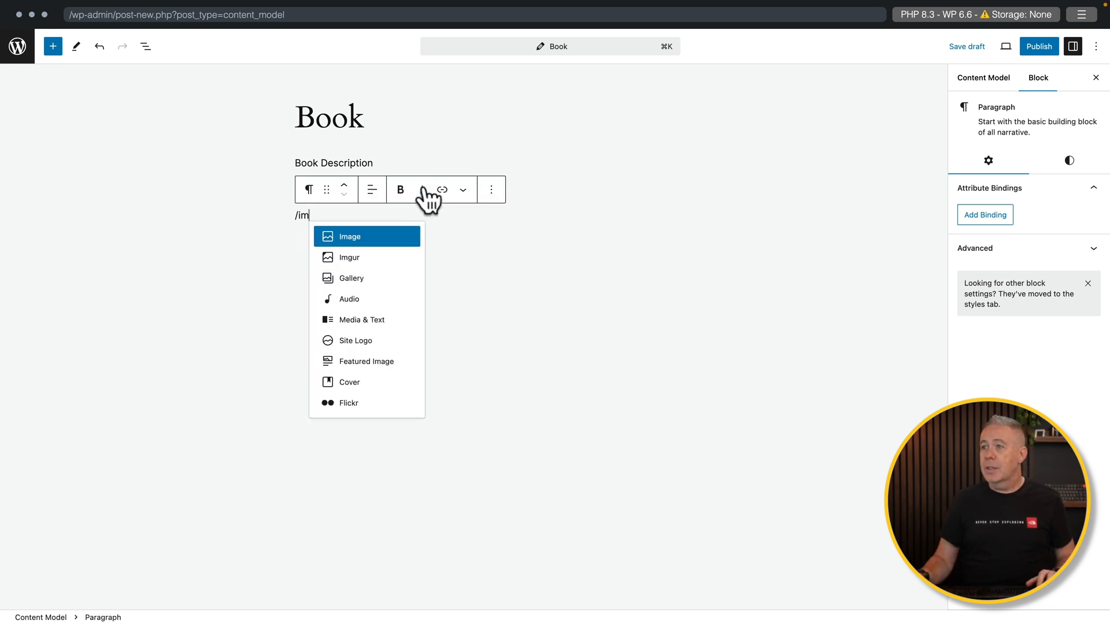
{"action": "left_click", "coordinate": [357, 236]}
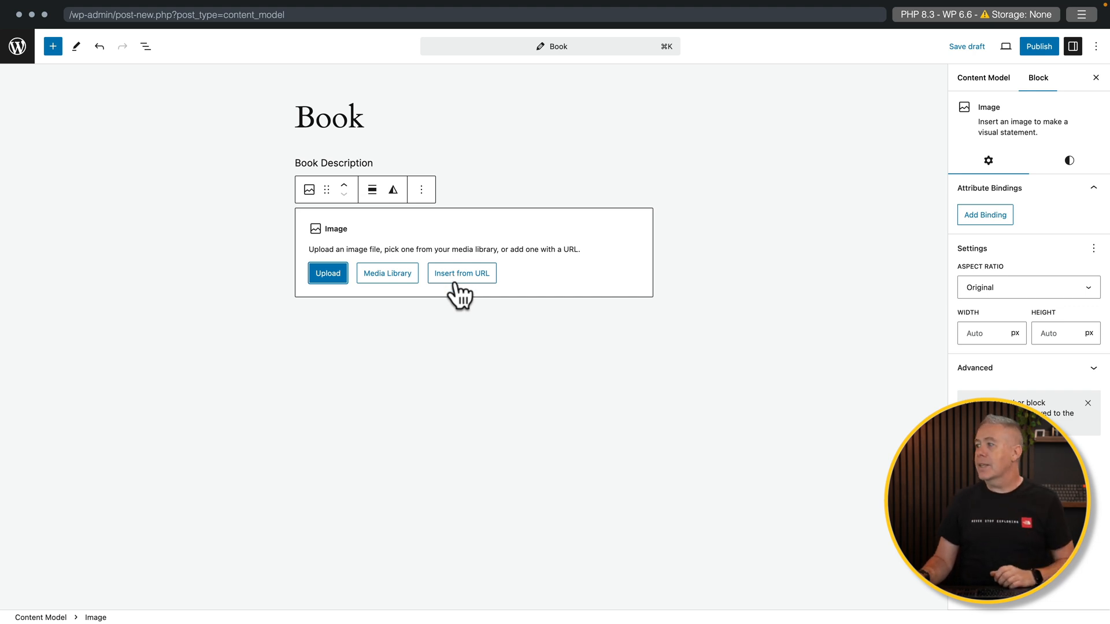
{"action": "left_click", "coordinate": [356, 161]}
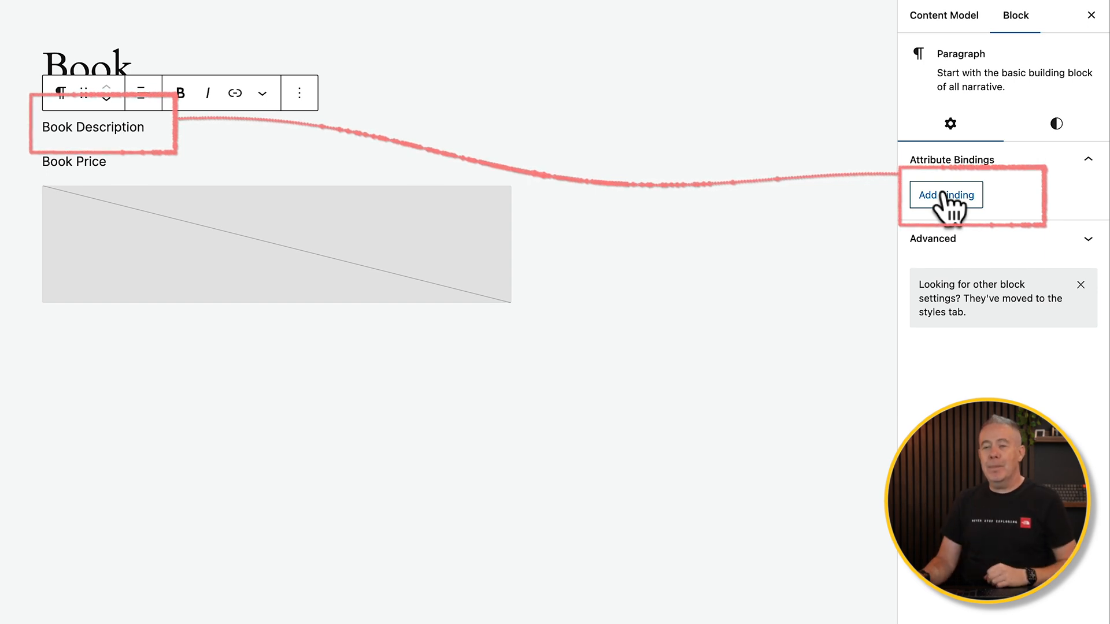
- Bind the Book Description paragraph to a field and save it
{"action": "left_click", "coordinate": [945, 197]}
{"action": "left_click", "coordinate": [941, 208]}
{"action": "type", "text": "Book Description"}
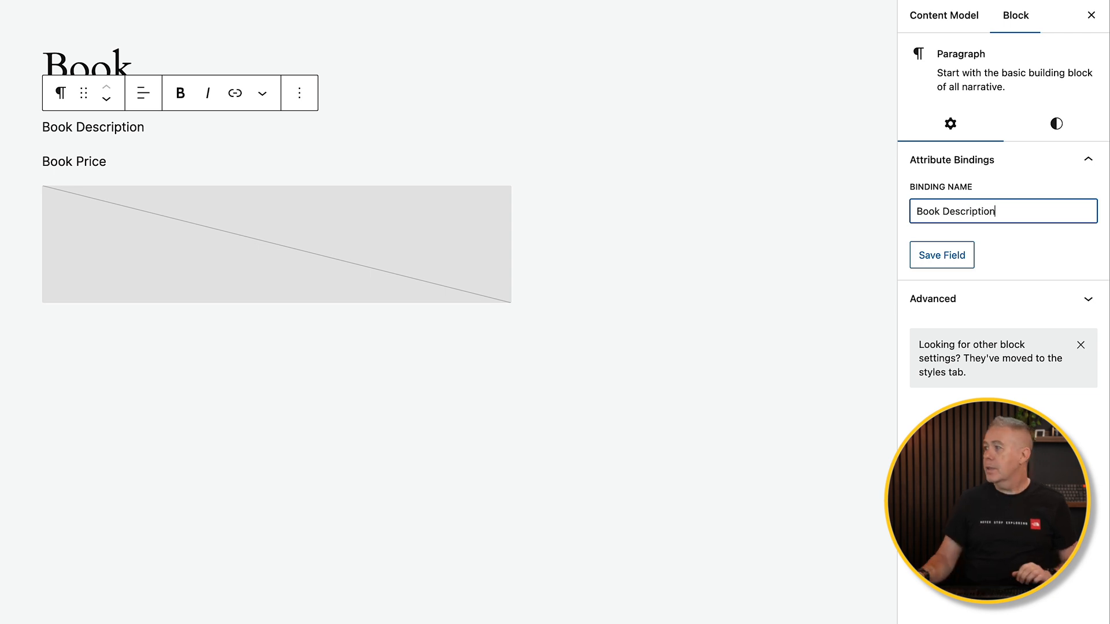
{"action": "left_click", "coordinate": [933, 255]}
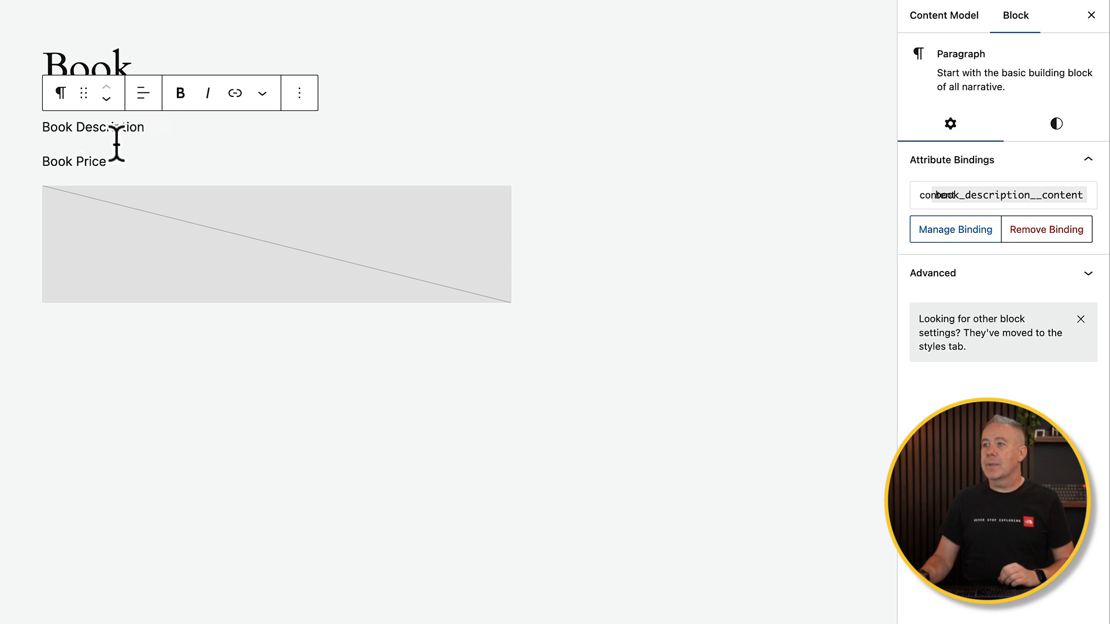
- Bind the price paragraph to a 'Book Price' field and save it
{"action": "left_click", "coordinate": [82, 163]}
{"action": "left_click", "coordinate": [946, 199]}
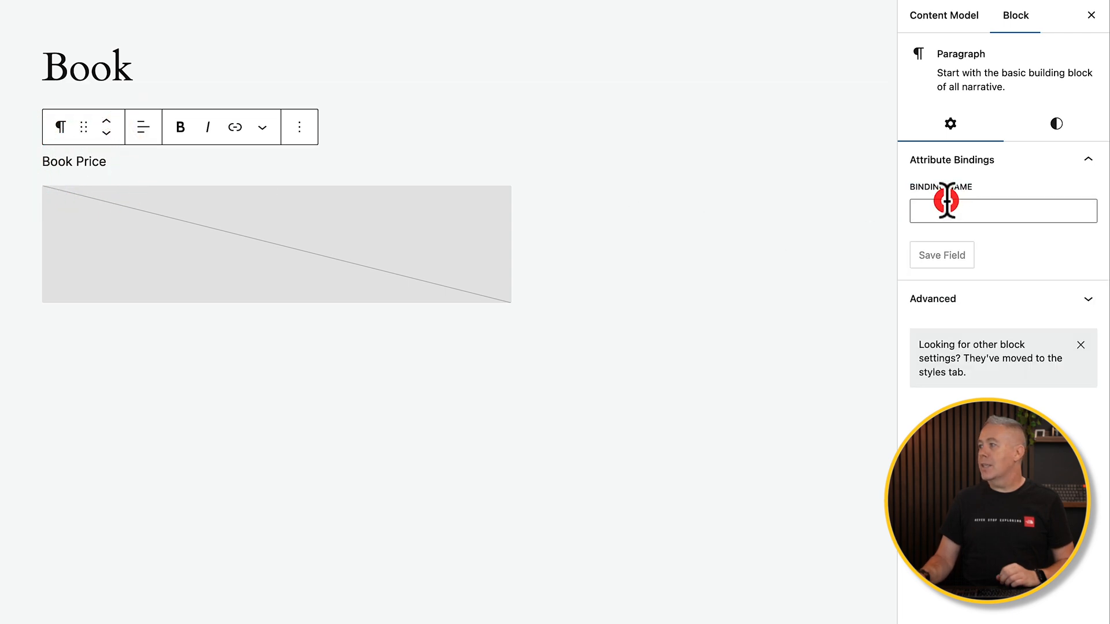
{"action": "left_click", "coordinate": [947, 211]}
{"action": "type", "text": "Bo"}
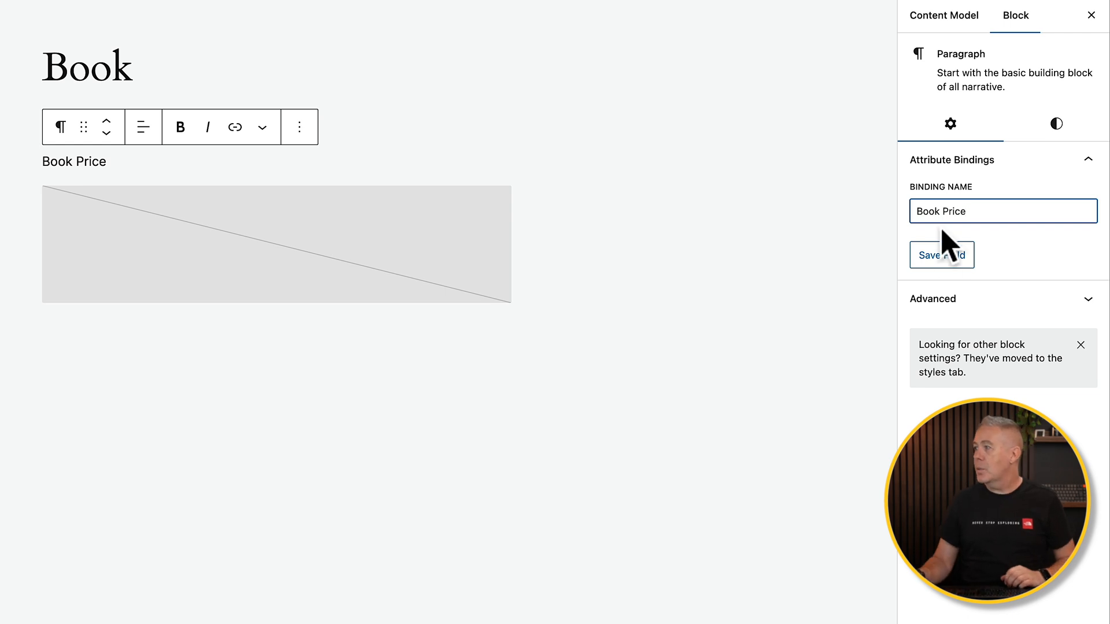
{"action": "type", "text": "ok Price"}
{"action": "left_click", "coordinate": [942, 250]}
- Name the image binding 'Book COver' and set the image aspect ratio to Portrait 3:4
{"action": "left_click", "coordinate": [200, 258]}
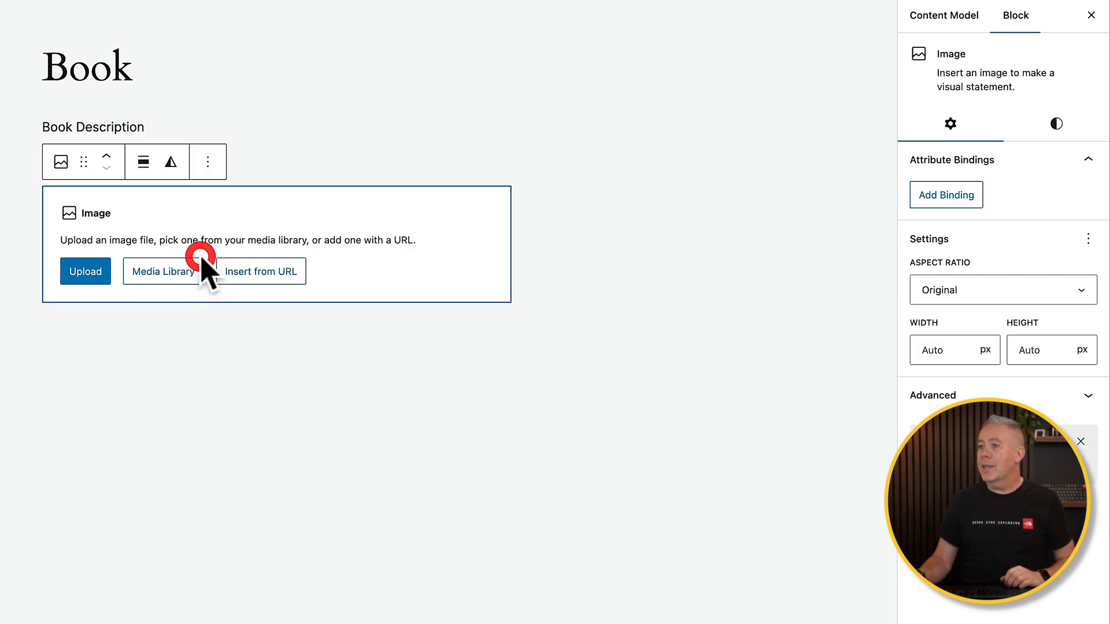
{"action": "left_click", "coordinate": [957, 196]}
{"action": "left_click", "coordinate": [952, 212]}
{"action": "type", "text": "Book COver"}
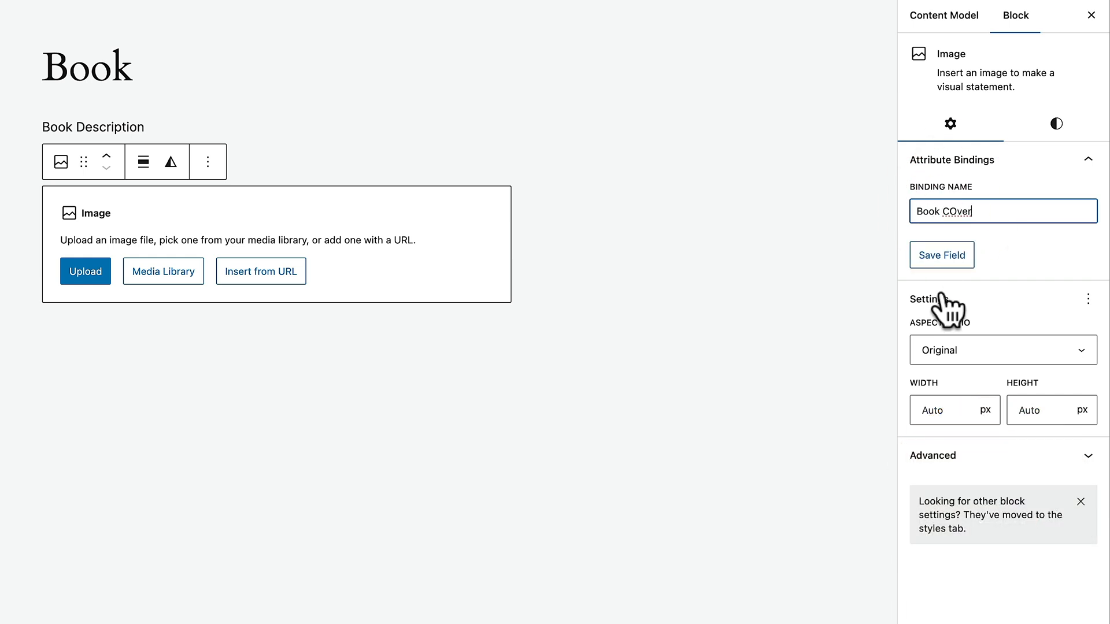
{"action": "left_click", "coordinate": [958, 351]}
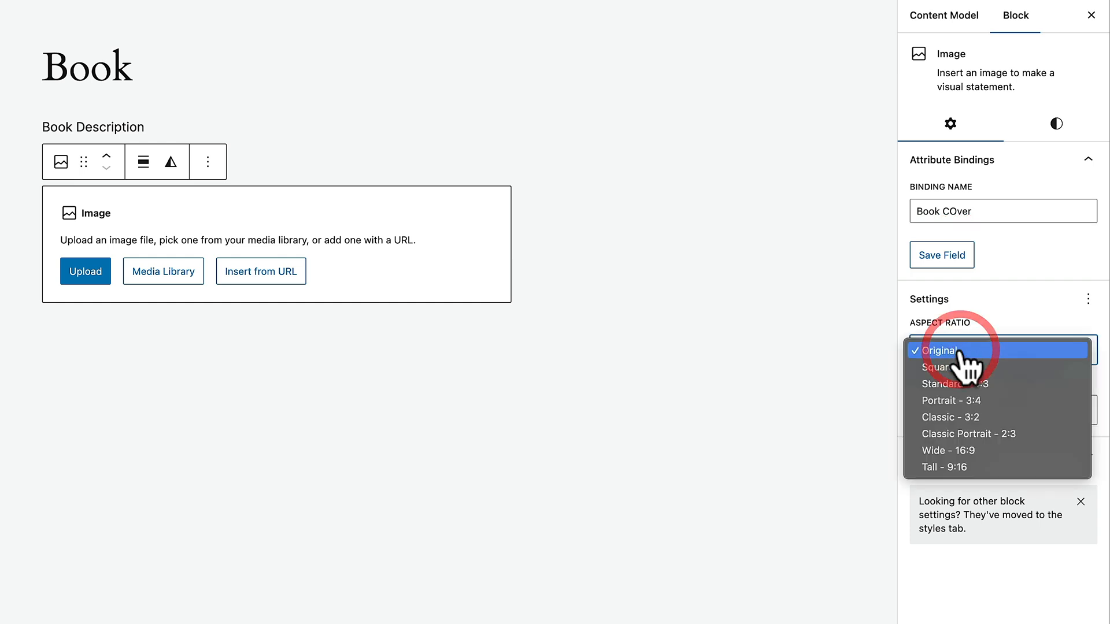
{"action": "left_click", "coordinate": [975, 400]}
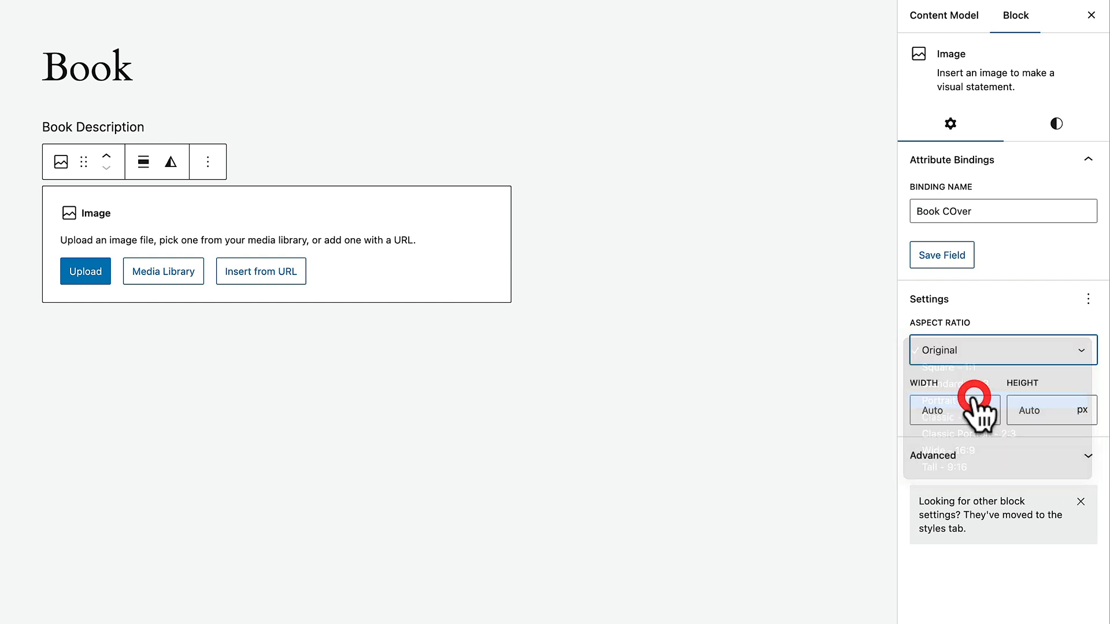
{"action": "scroll", "coordinate": [184, 445], "scroll_direction": "down", "scroll_amount": 3}
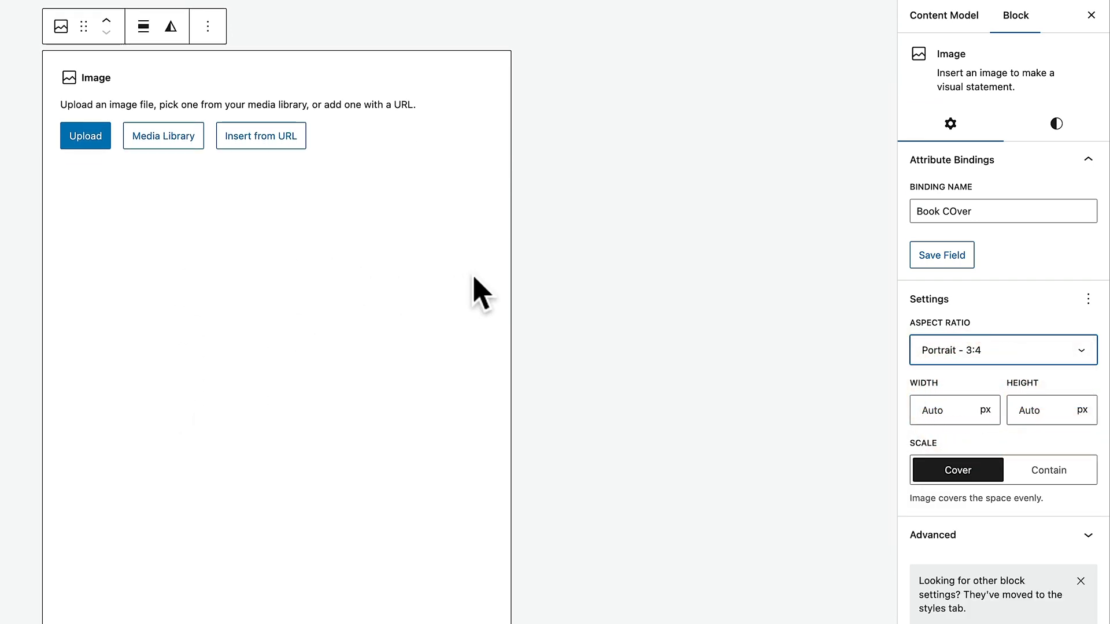
{"action": "left_click", "coordinate": [956, 212]}
- Correct the image binding name to 'Book Cover' and save the field
{"action": "key", "text": "BackSpace"}
{"action": "type", "text": "o"}
{"action": "left_click", "coordinate": [942, 254]}
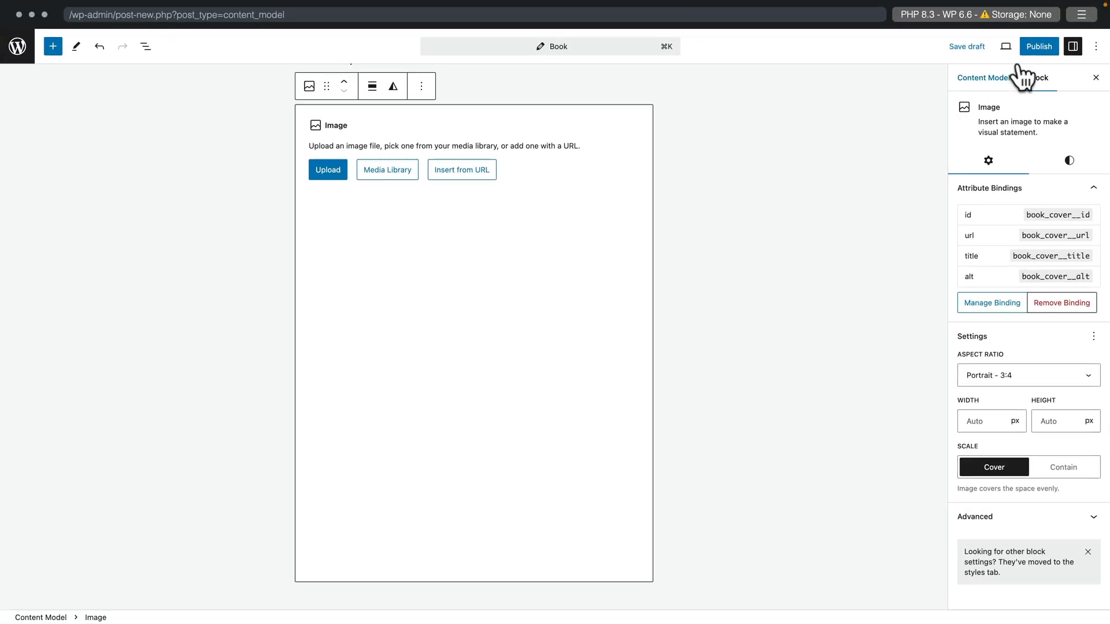
- Publish the Book content model and start a new Book entry
{"action": "left_click", "coordinate": [1034, 48]}
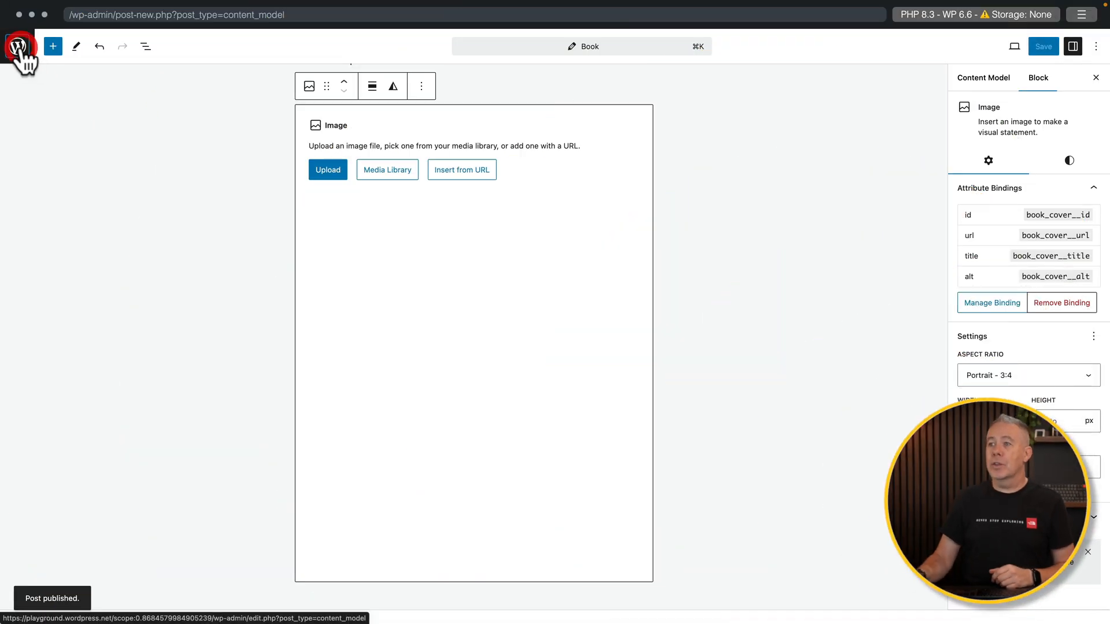
{"action": "left_click", "coordinate": [22, 50]}
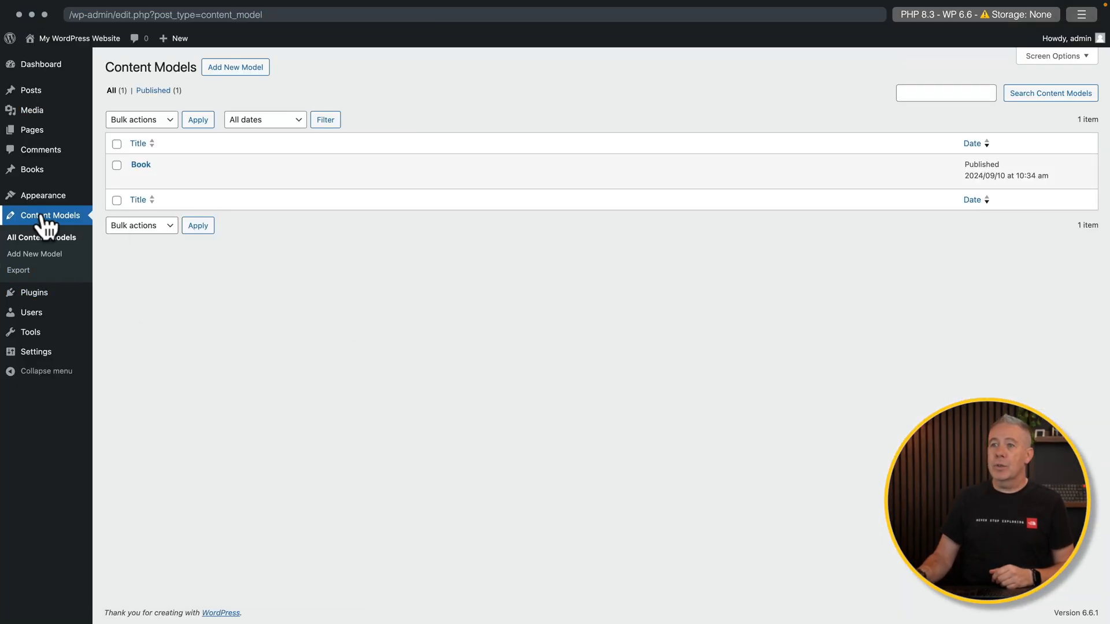
{"action": "mouse_move", "coordinate": [35, 174]}
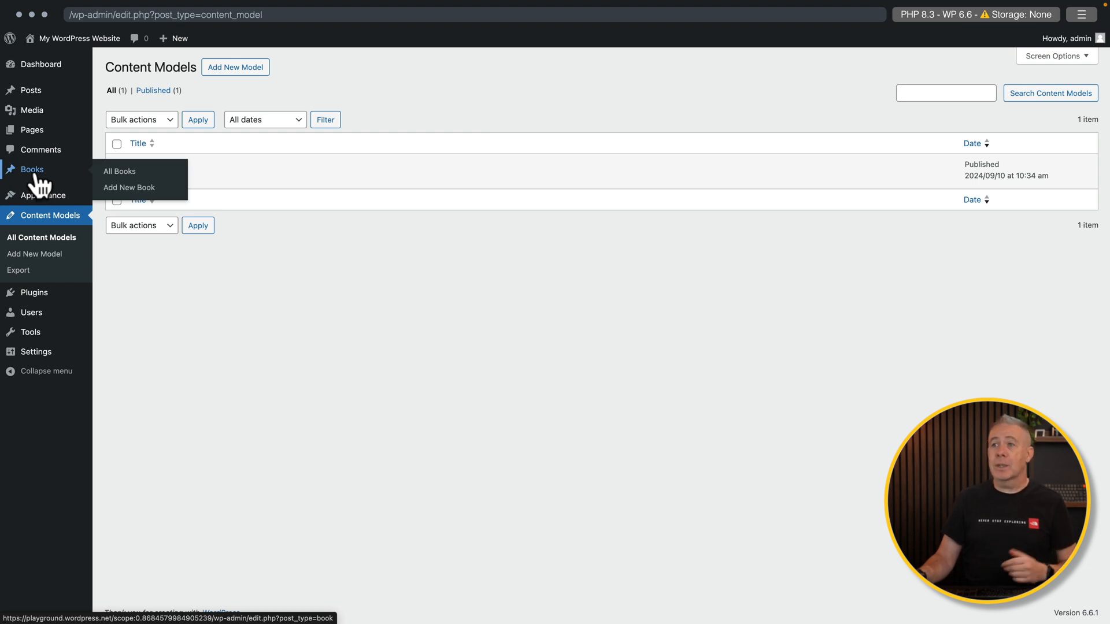
{"action": "left_click", "coordinate": [123, 191]}
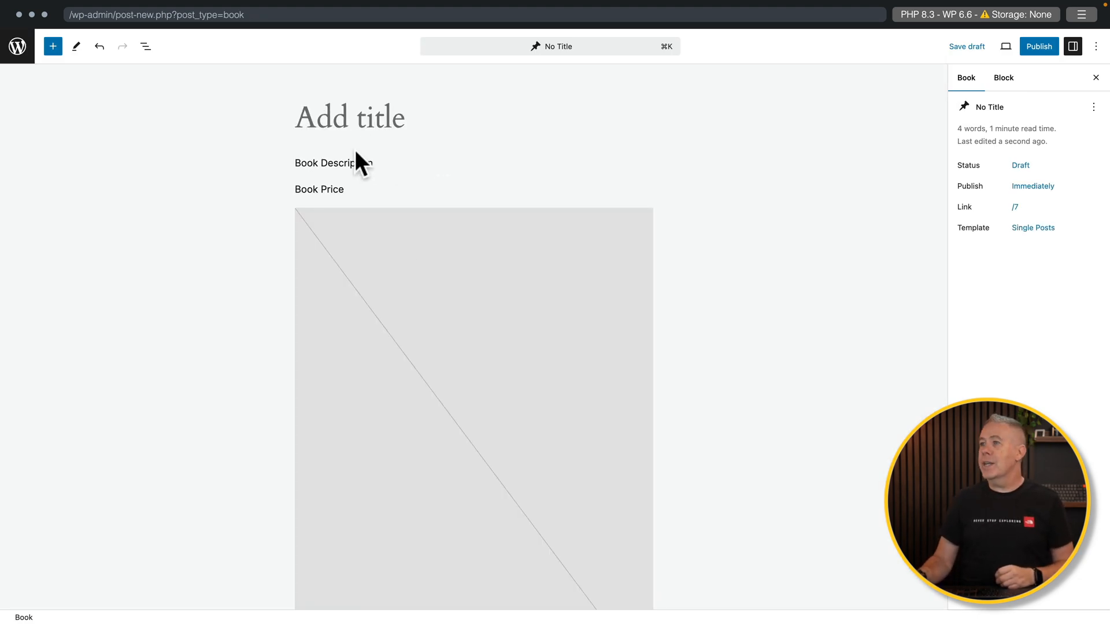
- Publish The Fellowship of the Ring with its description, price £12.99 and cover 1.webp
{"action": "left_click", "coordinate": [323, 112]}
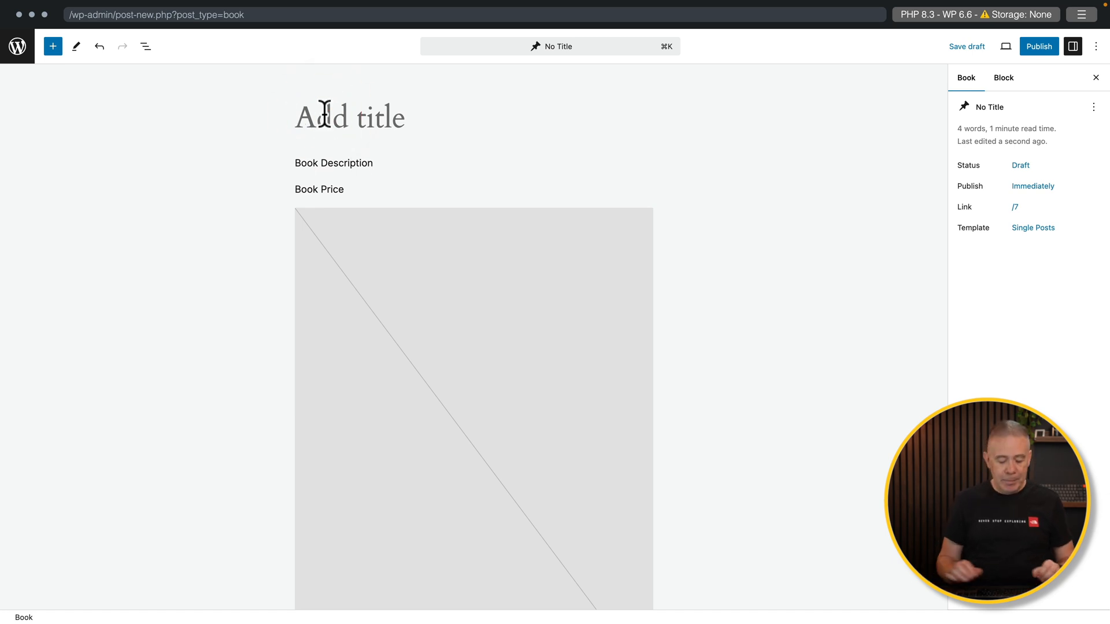
{"action": "type", "text": "The Fellowship of the Ring"}
{"action": "left_click", "coordinate": [324, 159]}
{"action": "double_click", "coordinate": [325, 163]}
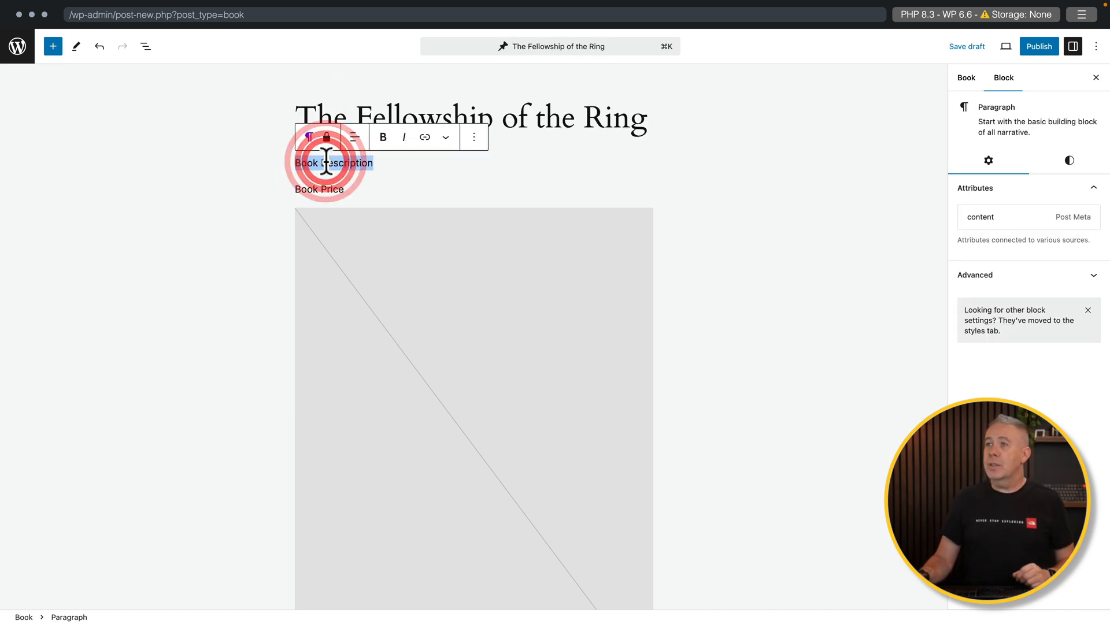
{"action": "type", "text": "Lorem ipsum dolor sit amet, consectetur adipiscing elit, sed do eiusmod tempor incididunt ut labore et dolore magna aliqua. Ut enim ad minim veniam, quis nostrud exercitation ullamco laboris nisi ut aliquip ex ea commodo consequat. Duis aute irure dolor in reprehenderit in voluptate velit esse cillum dolore eu fugiat nulla pariatur. Excepteur sint occaecat cupidatat non proident, sunt in culpa qui officia deserunt mollit anim id est laborum."}
{"action": "left_click", "coordinate": [321, 190]}
{"action": "double_click", "coordinate": [322, 190]}
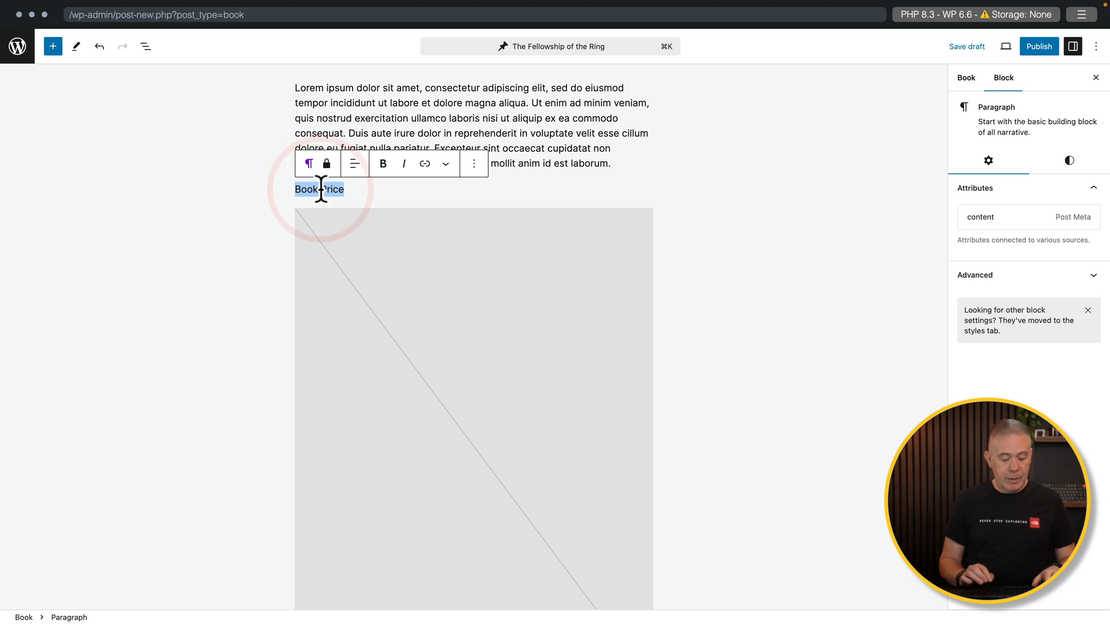
{"action": "type", "text": "£12.99"}
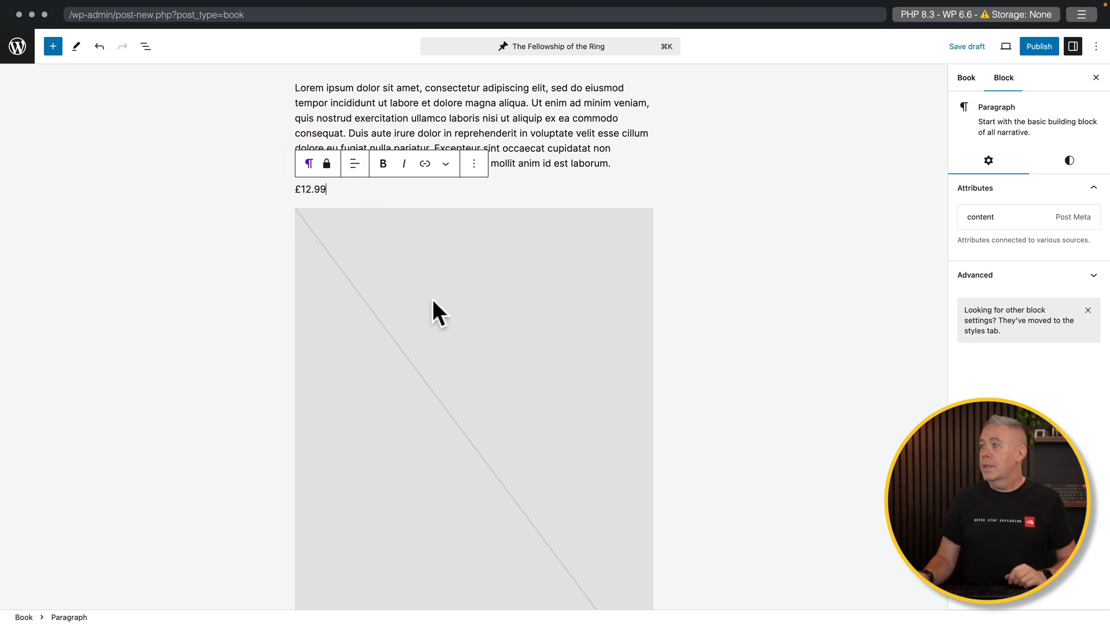
{"action": "left_click", "coordinate": [483, 302]}
{"action": "left_click", "coordinate": [323, 277]}
{"action": "double_click", "coordinate": [290, 111]}
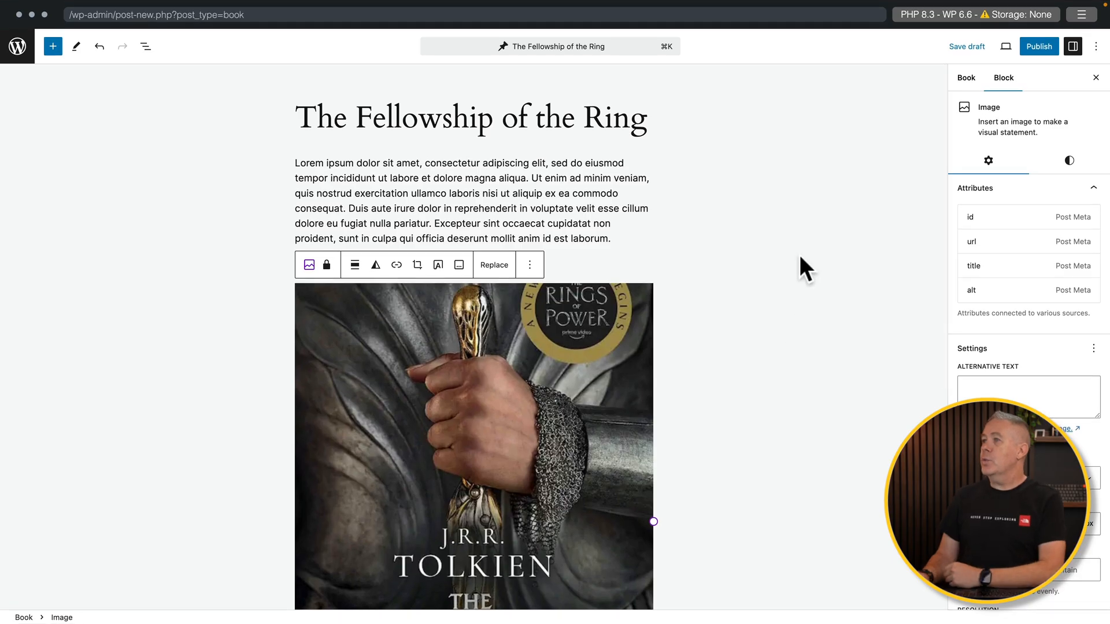
{"action": "left_click", "coordinate": [1027, 50]}
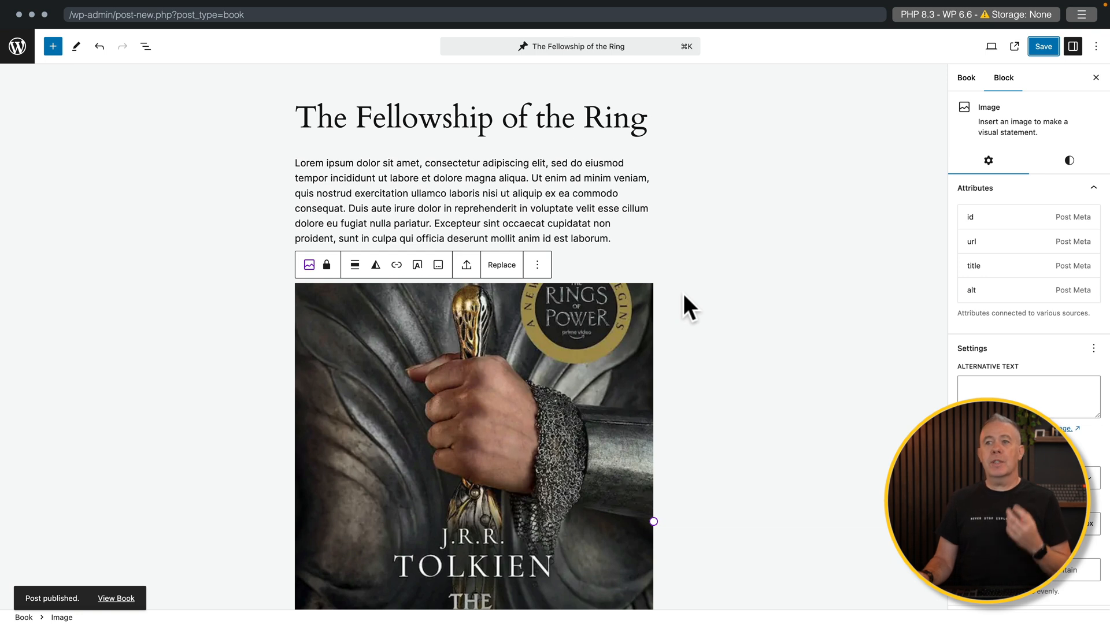
- Start a second Book entry, then leave the editor for the Books list
{"action": "left_click", "coordinate": [17, 47]}
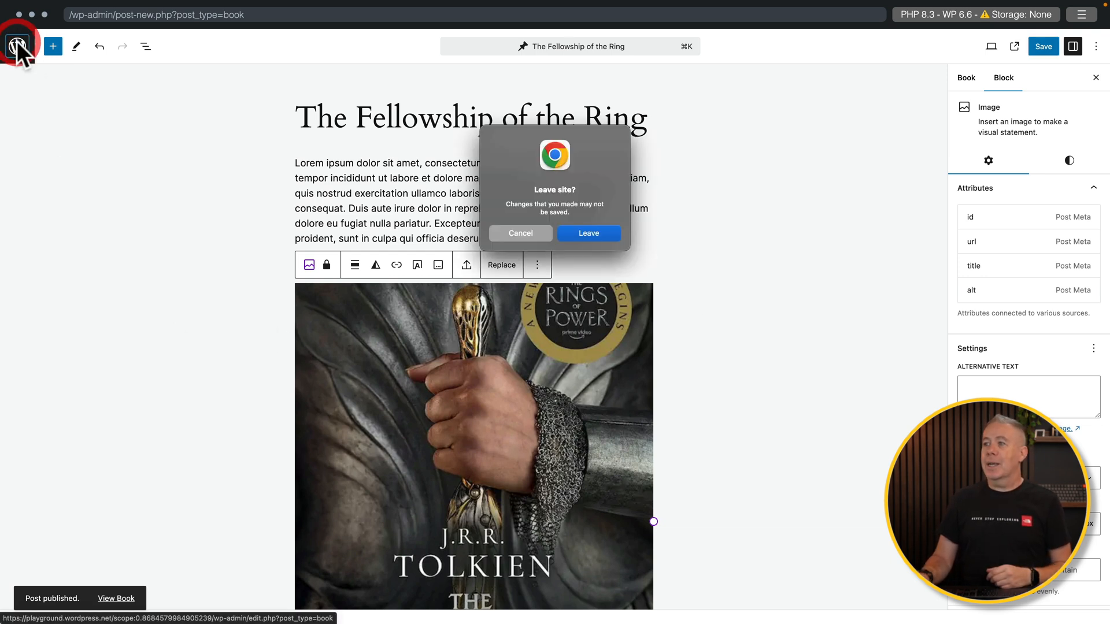
{"action": "left_click", "coordinate": [586, 230]}
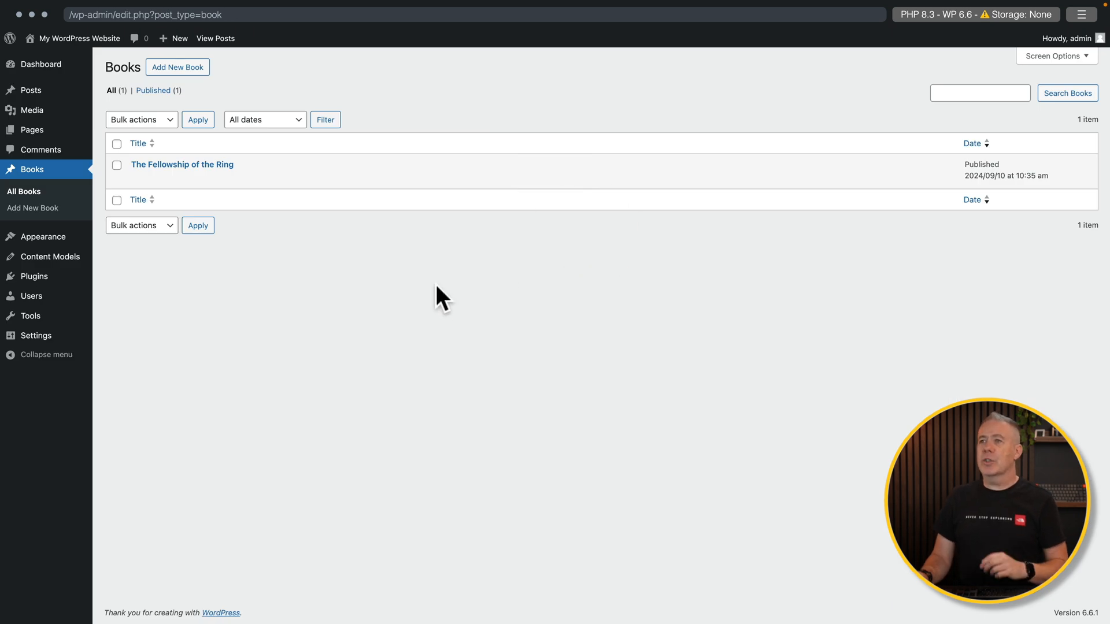
{"action": "left_click", "coordinate": [179, 67]}
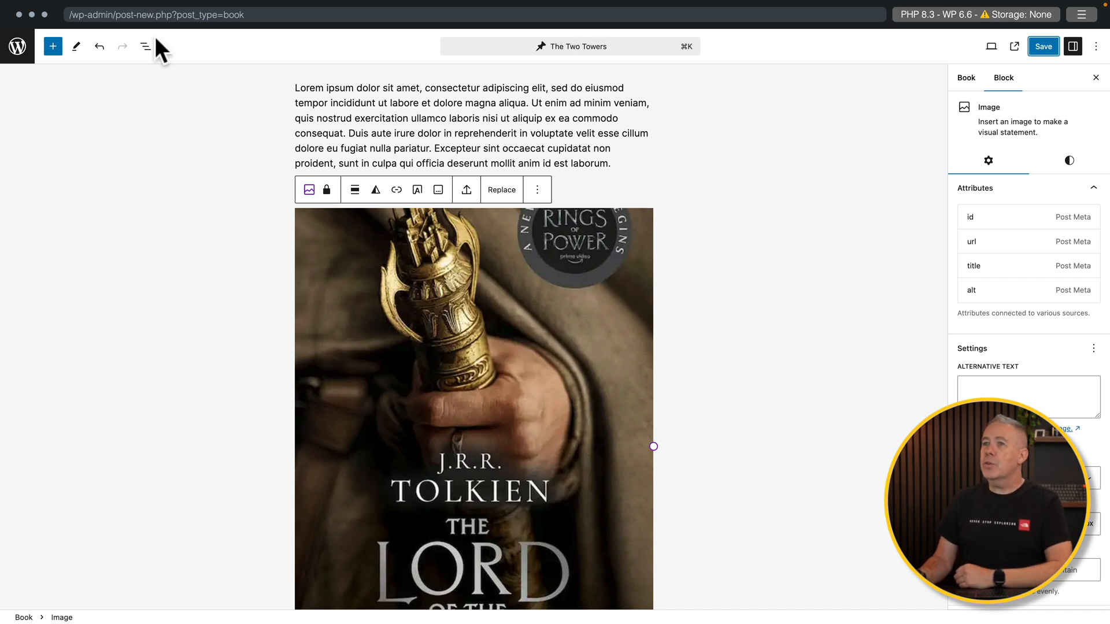
{"action": "left_click", "coordinate": [29, 50]}
{"action": "left_click", "coordinate": [567, 238]}
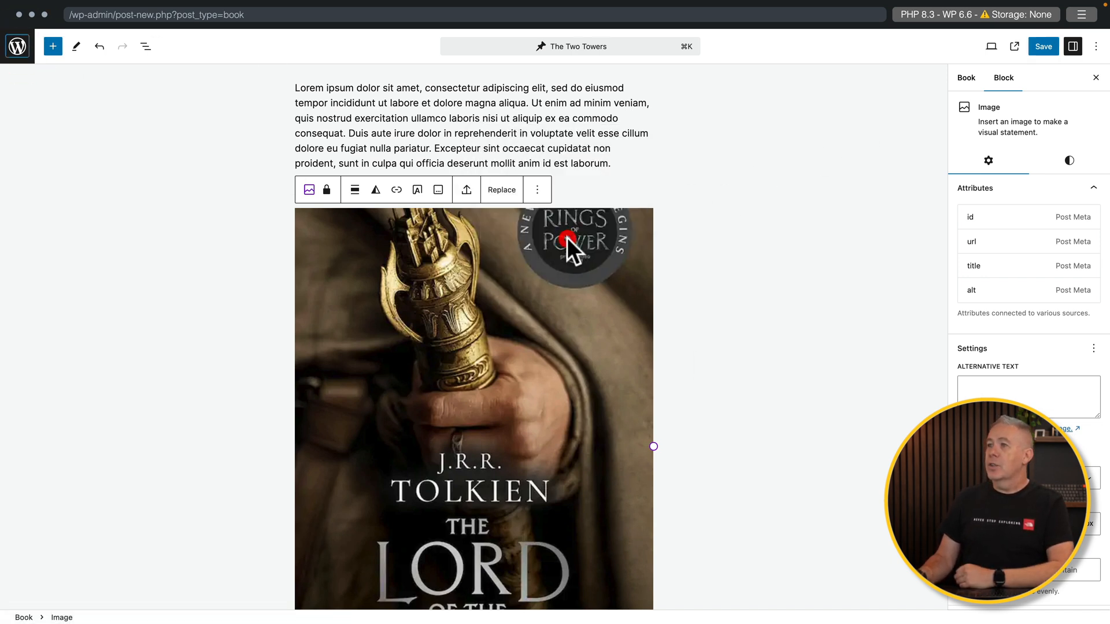
{"action": "mouse_move", "coordinate": [202, 179]}
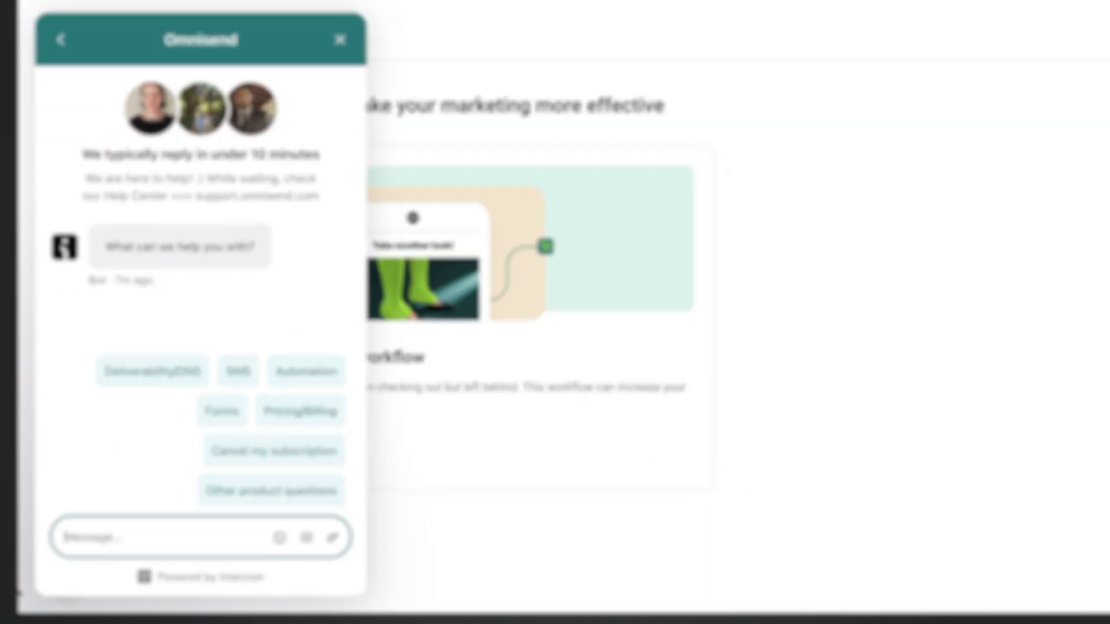
{"action": "type", "text": "How do I view my contact activ"}
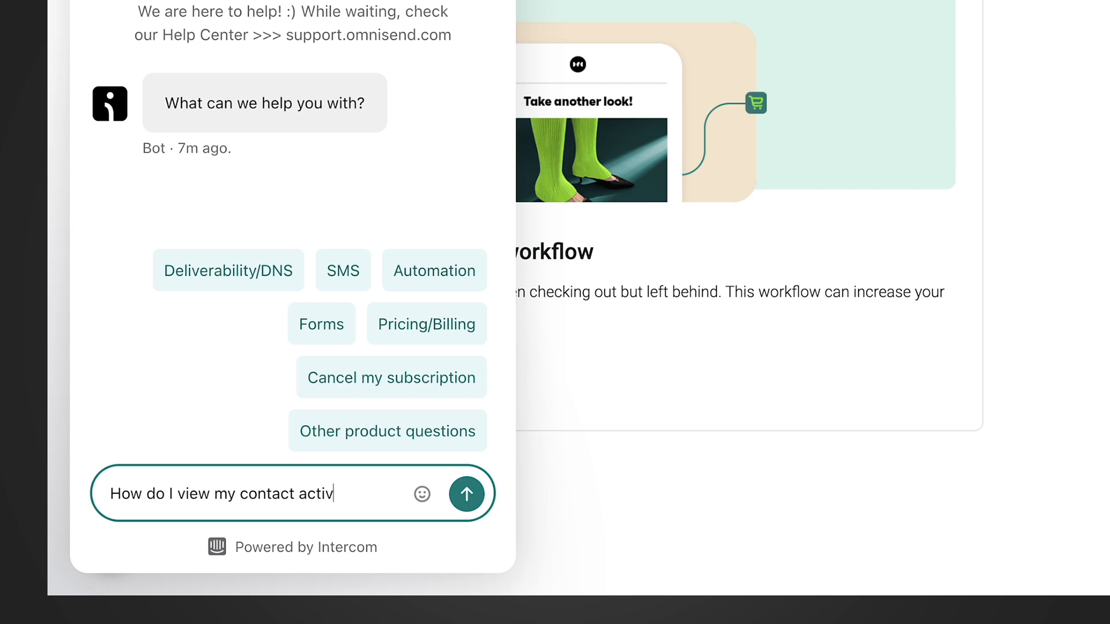
{"action": "type", "text": "ity in real-time"}
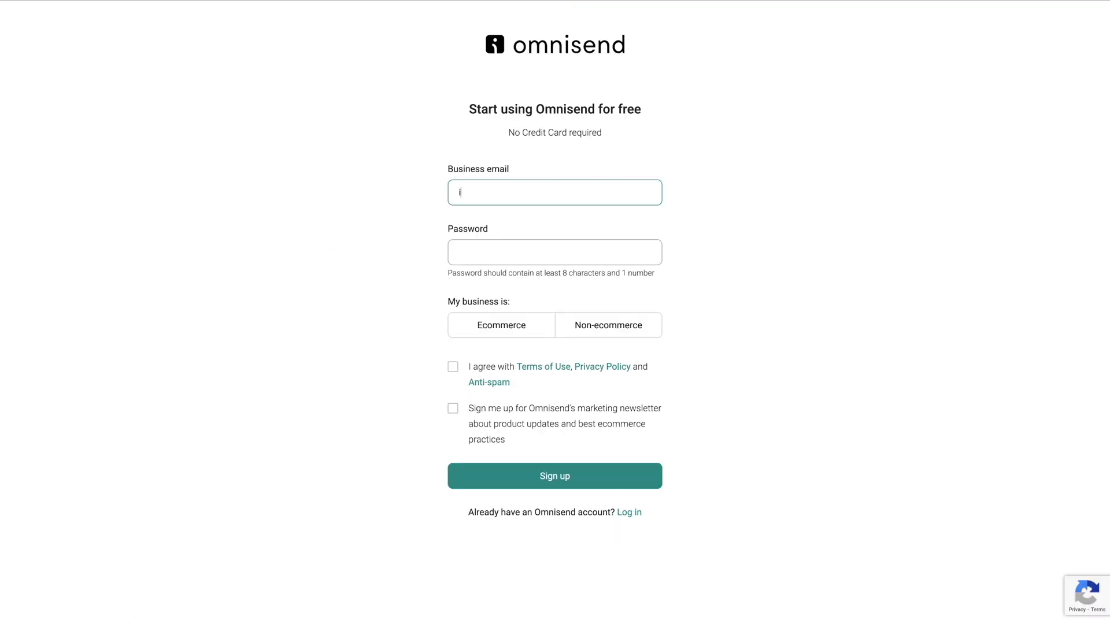
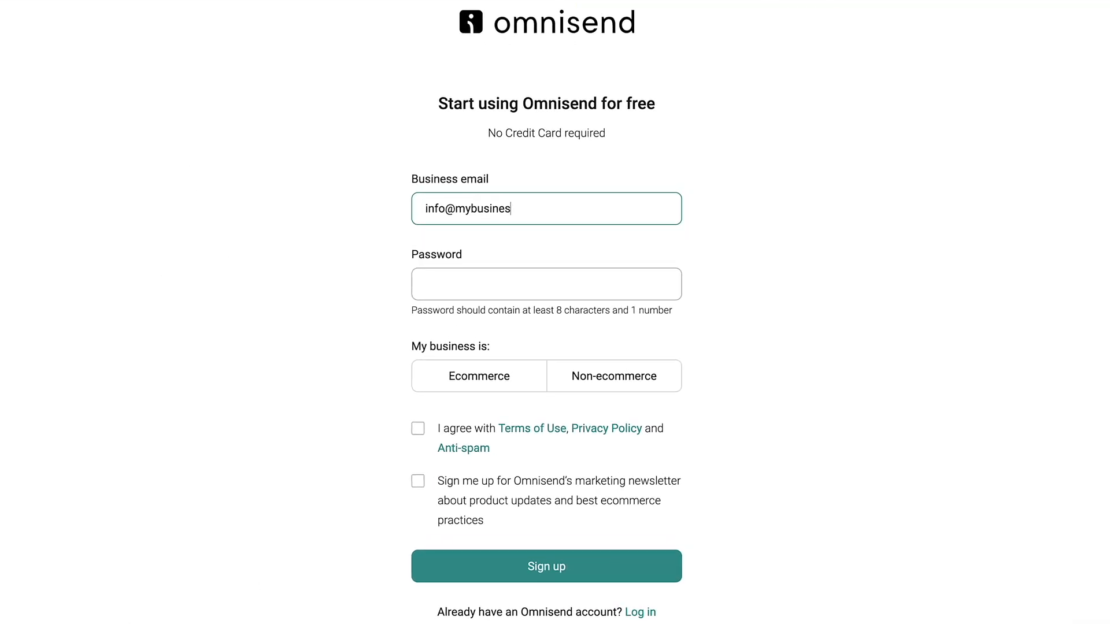
{"action": "key", "text": "Tab"}
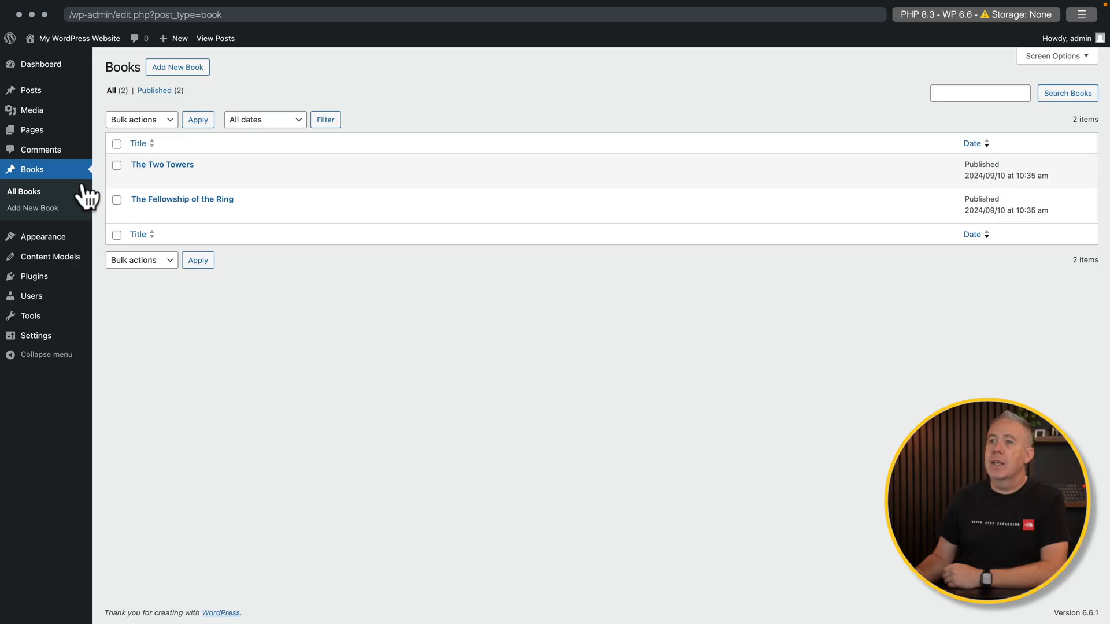
- Create a blank new page titled 'Books'
{"action": "mouse_move", "coordinate": [46, 138]}
{"action": "left_click", "coordinate": [121, 149]}
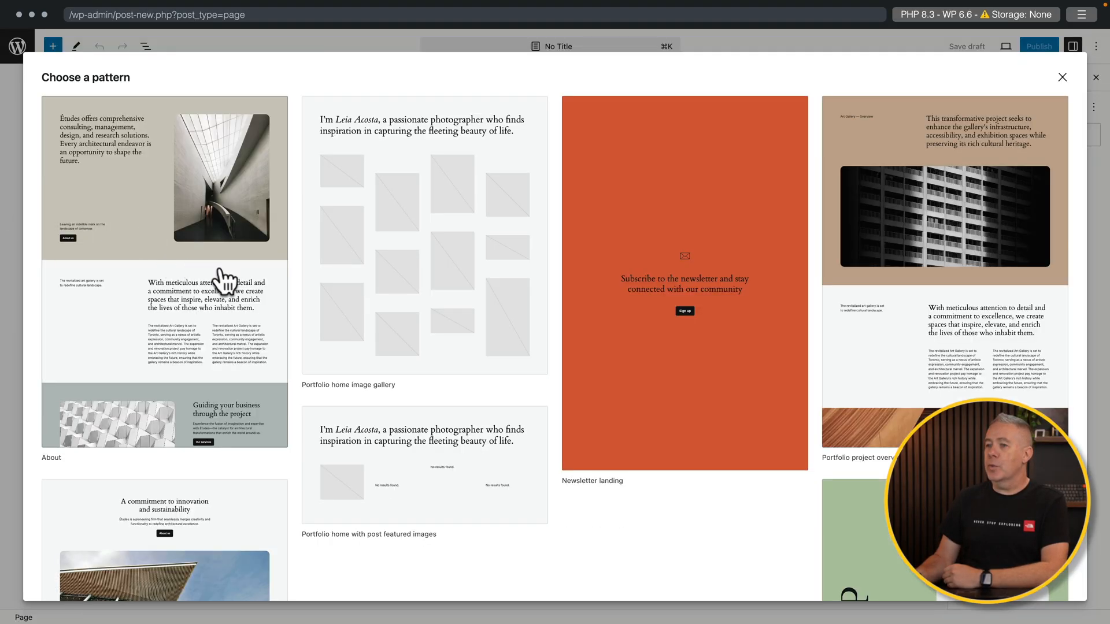
{"action": "left_click", "coordinate": [1062, 78]}
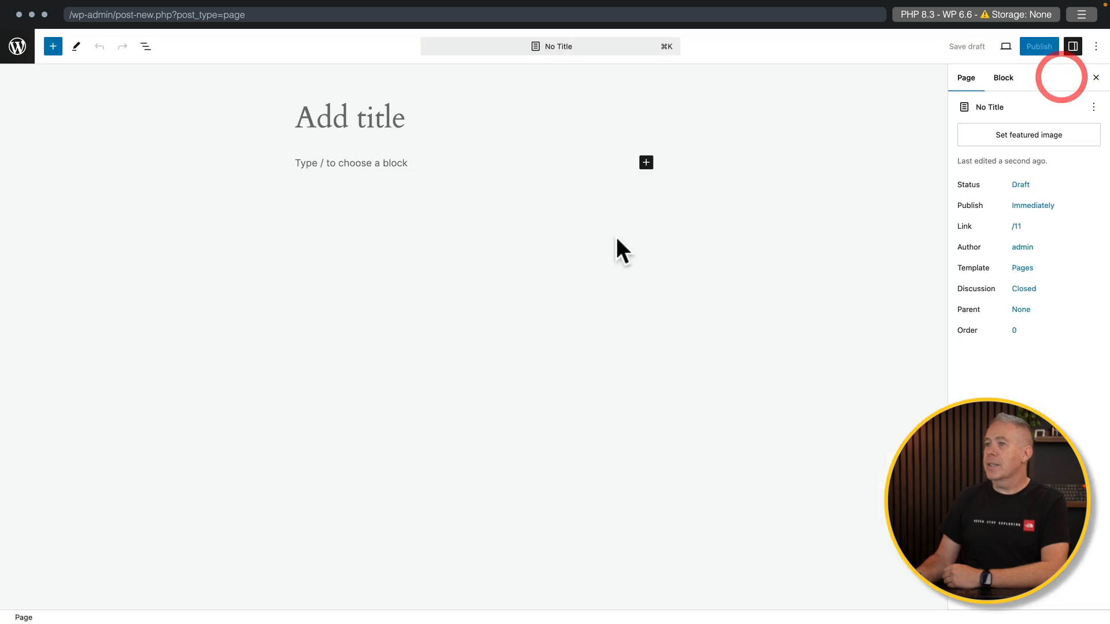
{"action": "left_click", "coordinate": [308, 115]}
{"action": "type", "text": "Books"}
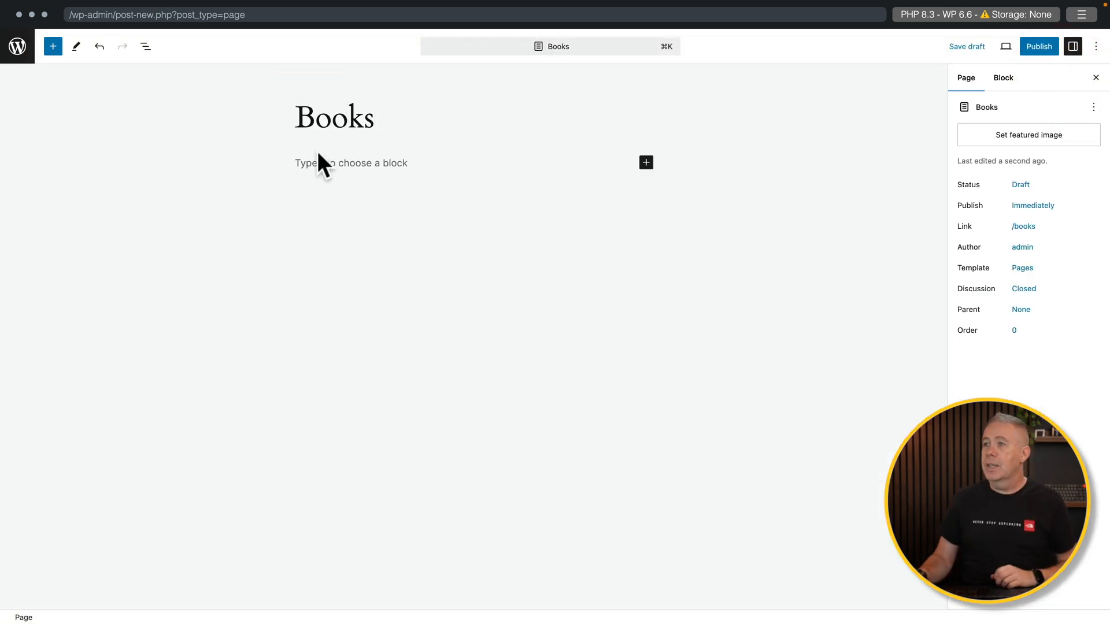
- Add a blank Query Loop block using the Title & Date layout
{"action": "left_click", "coordinate": [328, 157]}
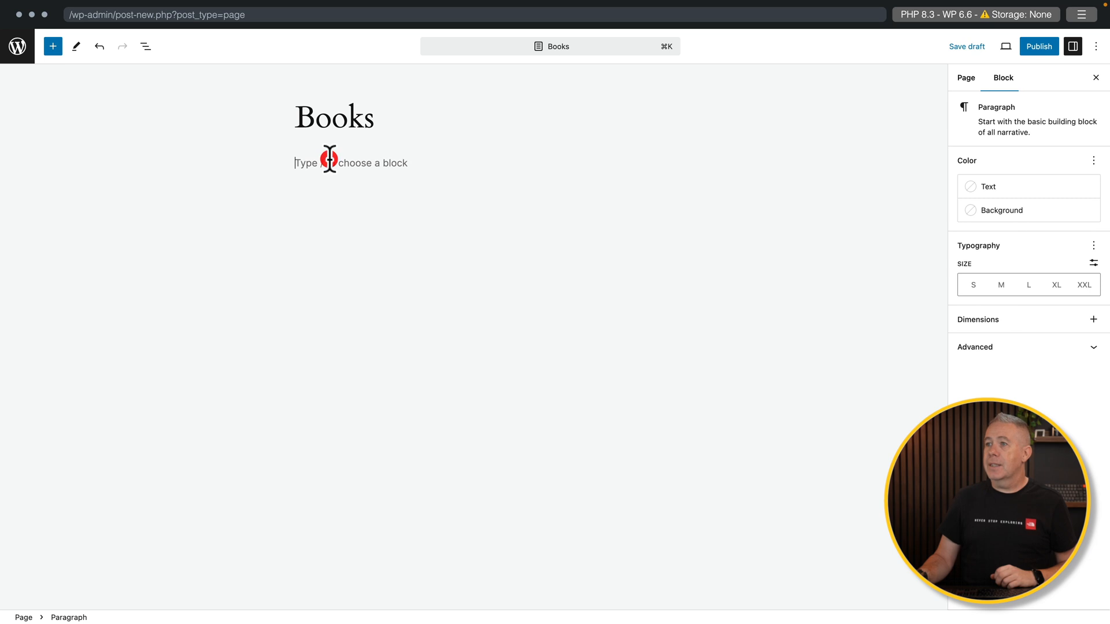
{"action": "type", "text": "/"}
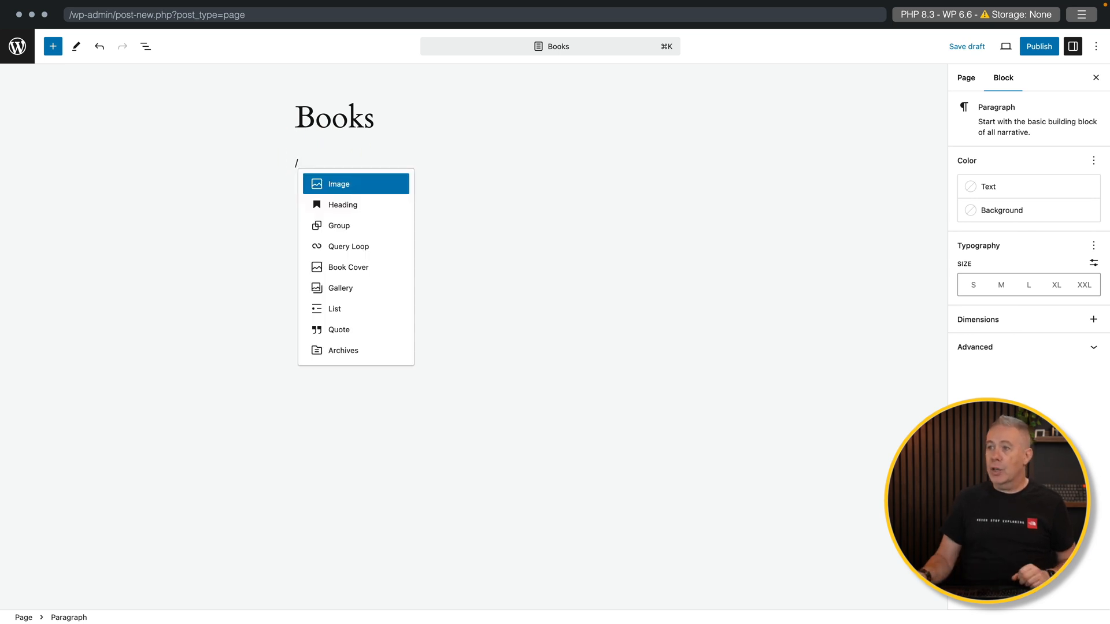
{"action": "left_click", "coordinate": [340, 246]}
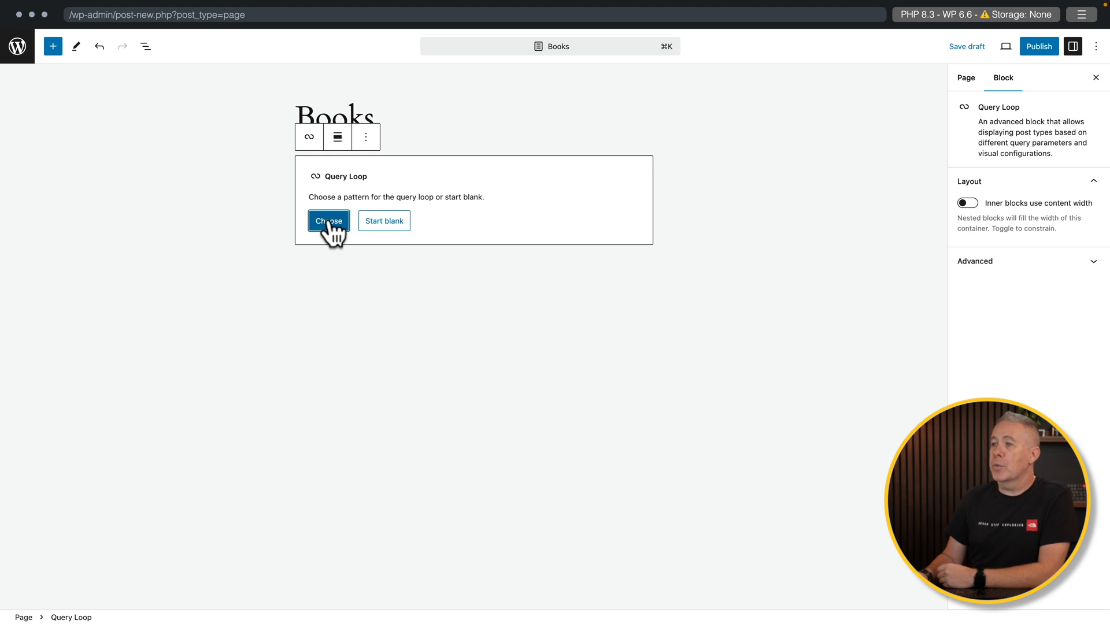
{"action": "left_click", "coordinate": [377, 223]}
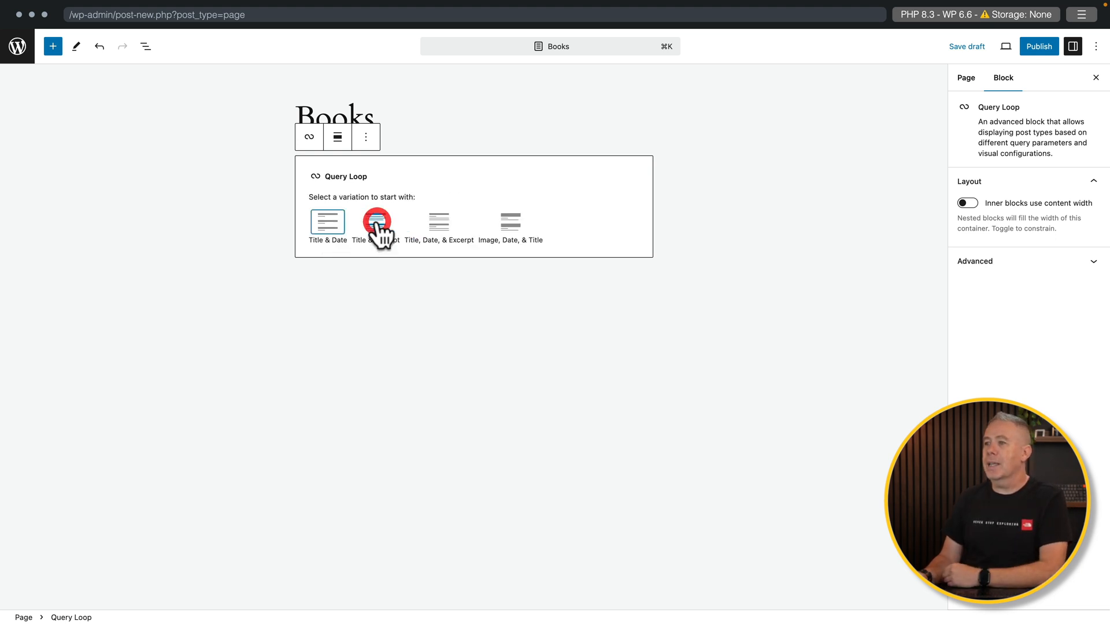
{"action": "left_click", "coordinate": [327, 226]}
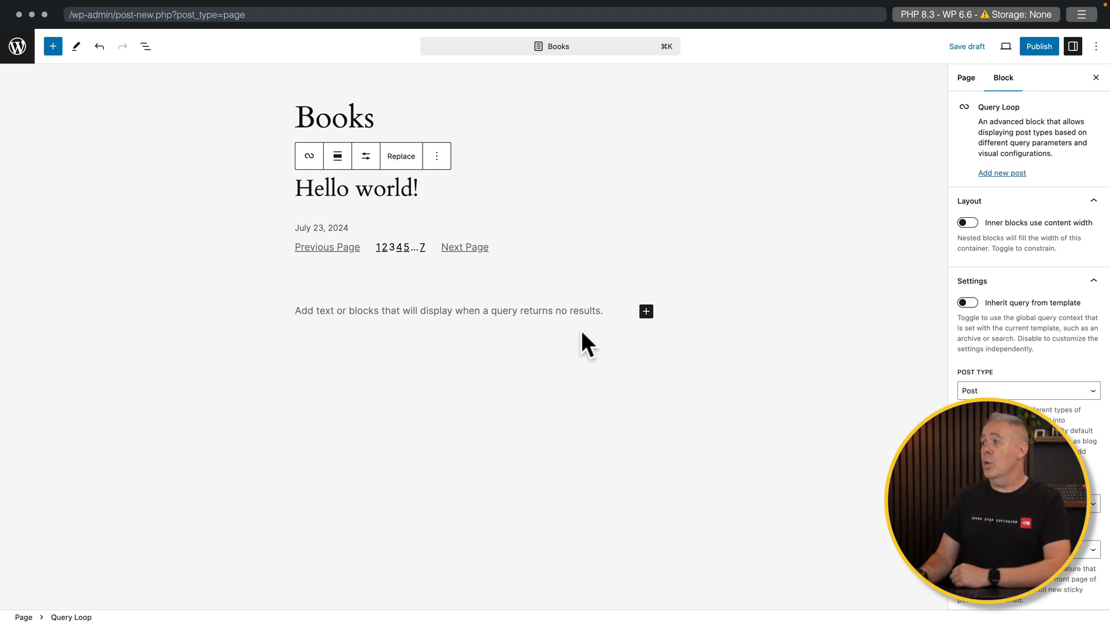
- Set the Query Loop post type to Book, ordered oldest to newest
{"action": "left_click", "coordinate": [1003, 392]}
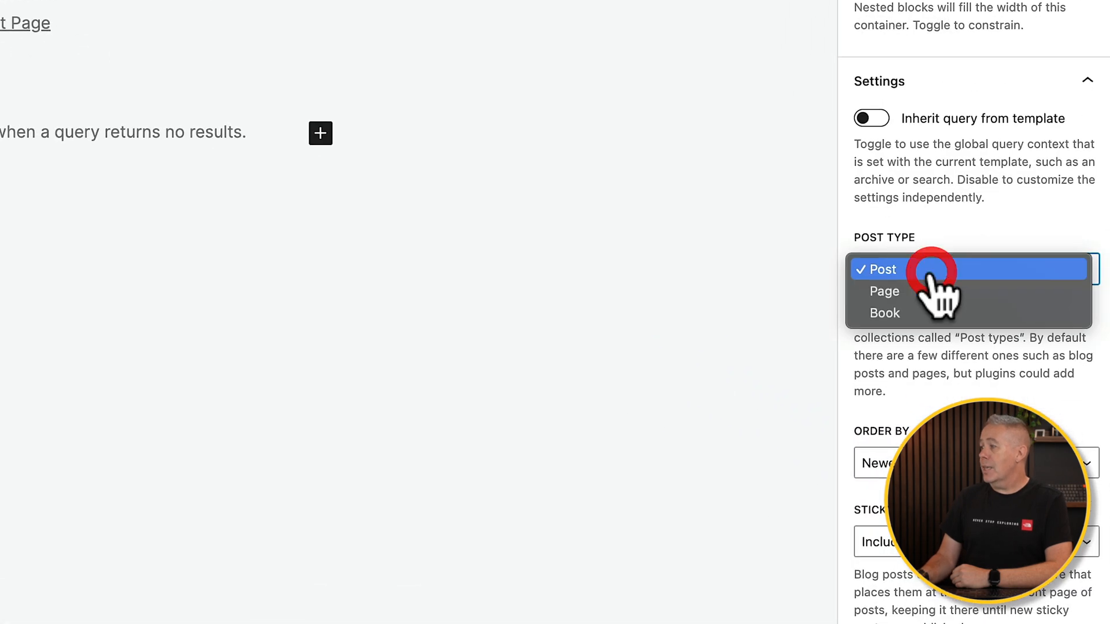
{"action": "left_click", "coordinate": [923, 315]}
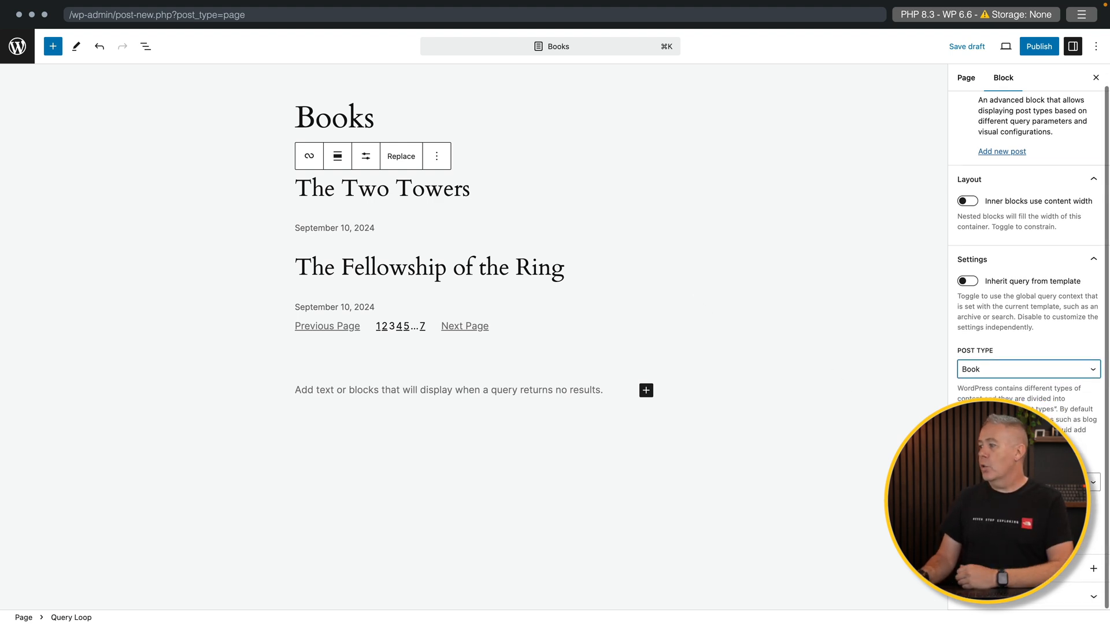
{"action": "left_click", "coordinate": [1029, 482]}
{"action": "left_click", "coordinate": [1017, 495]}
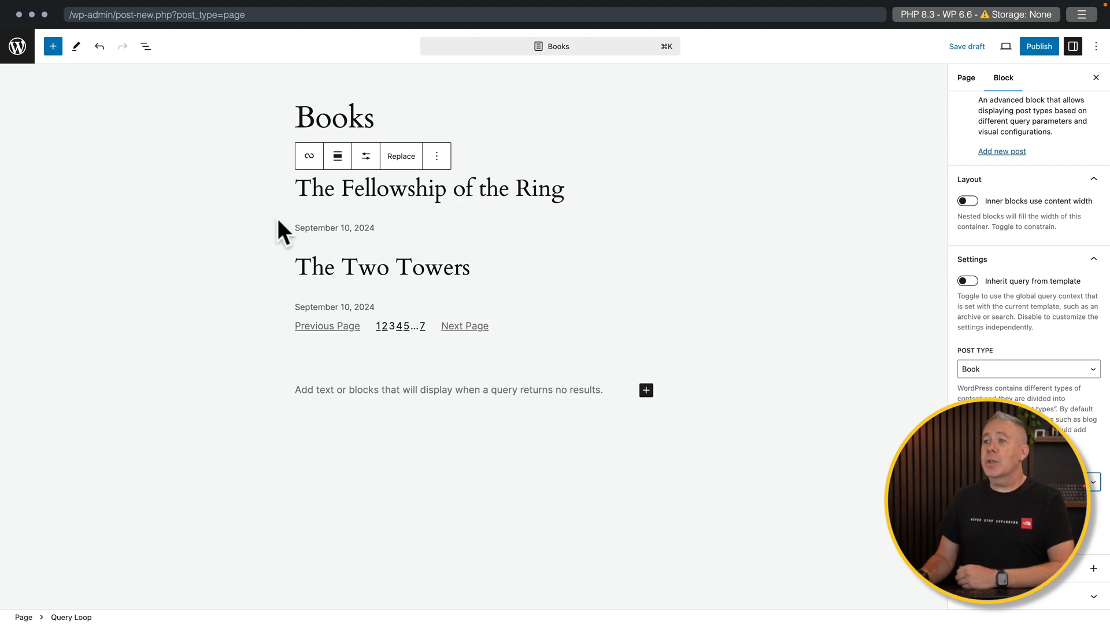
- Browse the inserter down to the Book Blocks section, then bring up the List View outline
{"action": "left_click", "coordinate": [53, 46]}
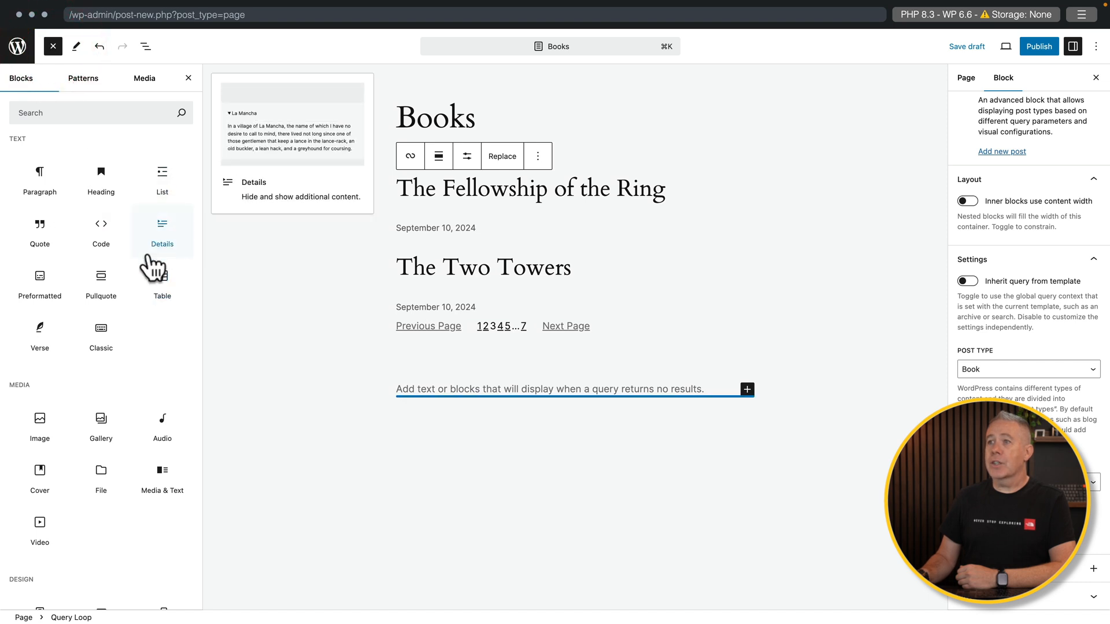
{"action": "scroll", "coordinate": [98, 410], "scroll_direction": "down", "scroll_amount": 15}
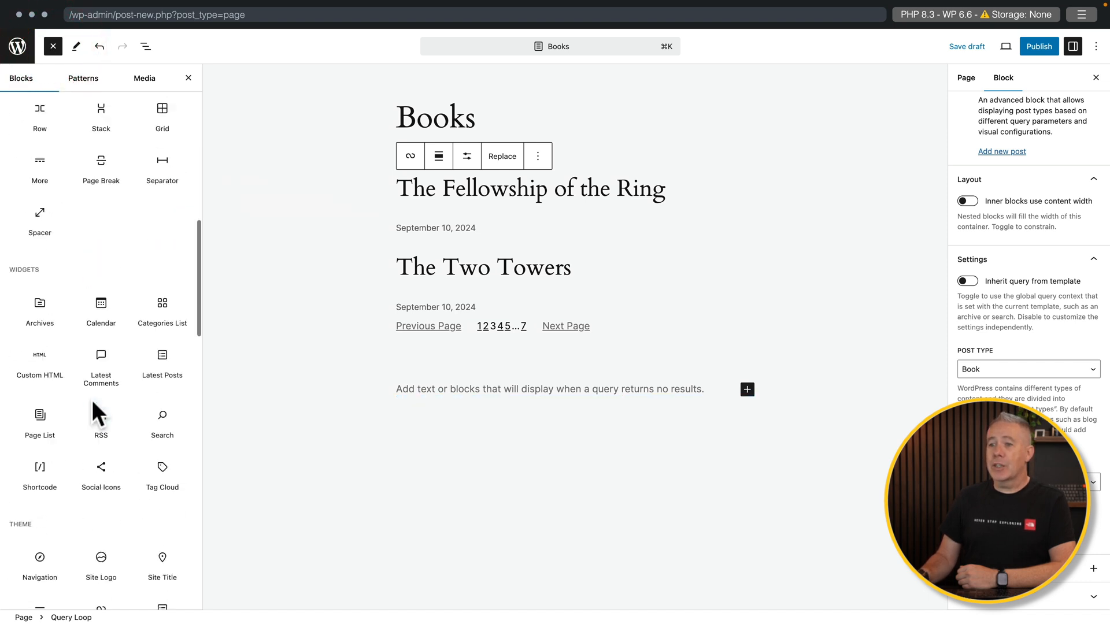
{"action": "scroll", "coordinate": [92, 405], "scroll_direction": "down", "scroll_amount": 7}
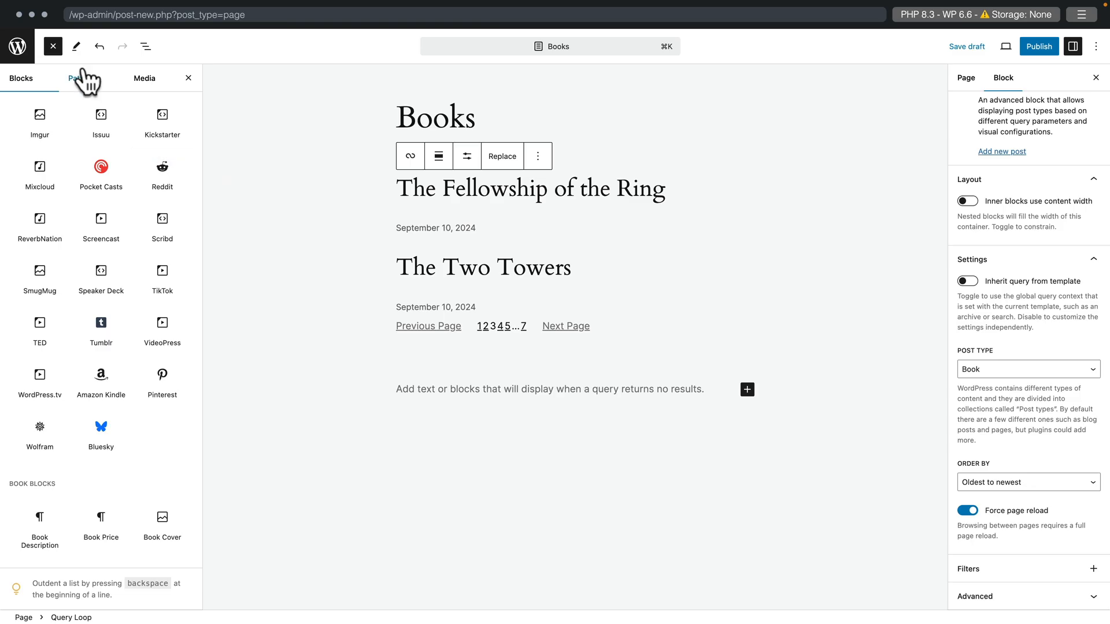
{"action": "left_click", "coordinate": [145, 47]}
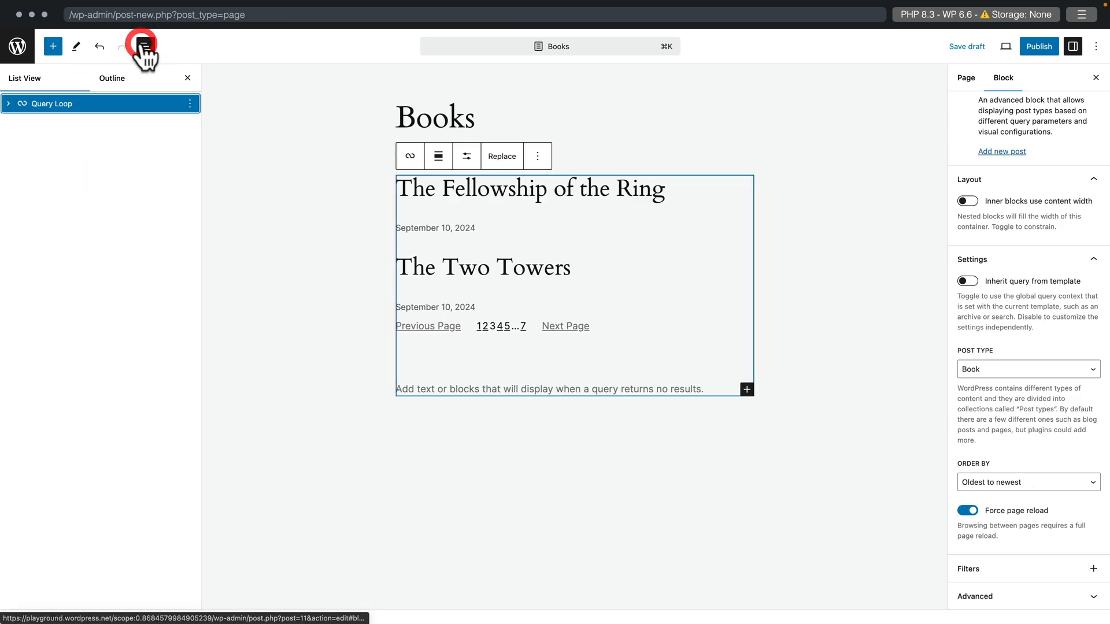
- Expand Query Loop and Post Template in List View and delete the Date block
{"action": "left_click", "coordinate": [9, 104]}
{"action": "left_click", "coordinate": [23, 123]}
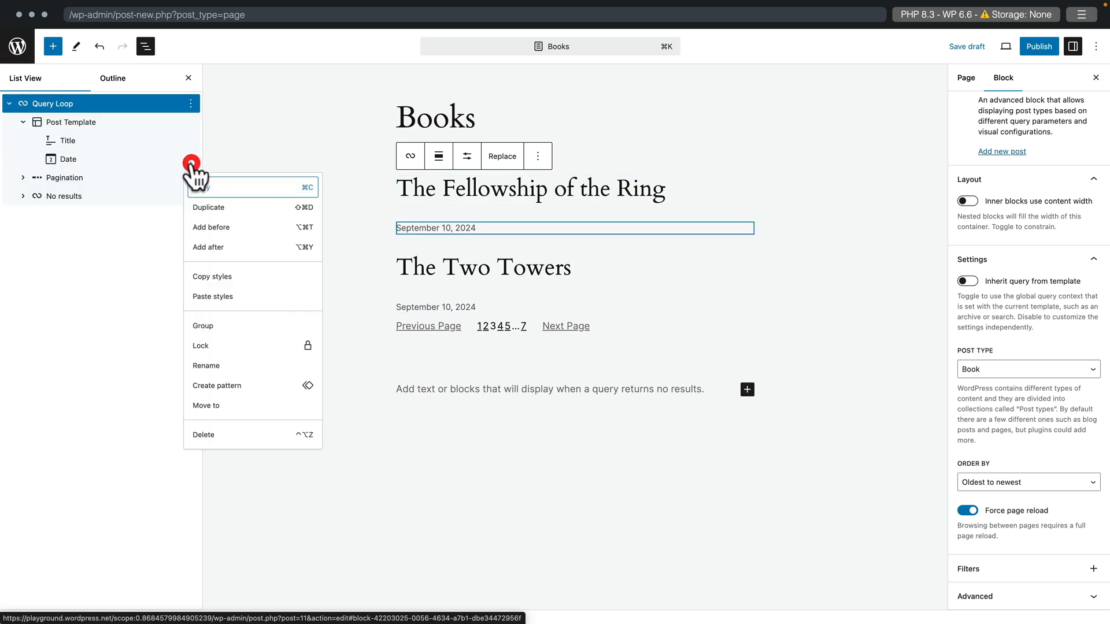
{"action": "left_click", "coordinate": [190, 160]}
{"action": "left_click", "coordinate": [202, 445]}
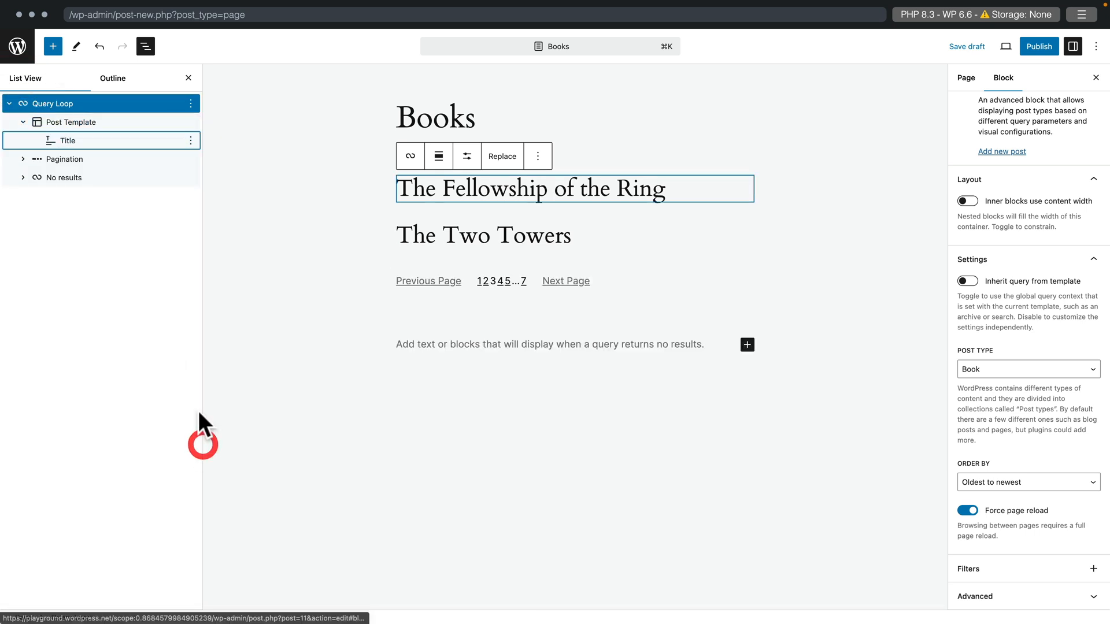
- Add Book Description, Book Price and Book Cover blocks below the Title, then publish
{"action": "left_click", "coordinate": [102, 141]}
{"action": "left_click", "coordinate": [53, 46]}
{"action": "scroll", "coordinate": [96, 457], "scroll_direction": "down", "scroll_amount": 20}
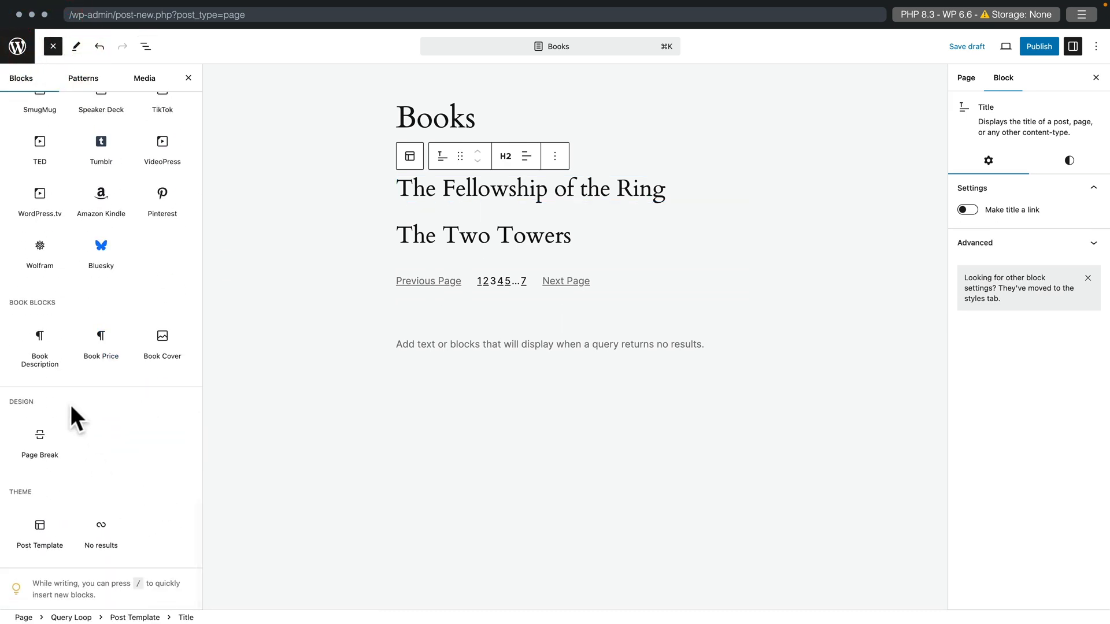
{"action": "left_click", "coordinate": [37, 347]}
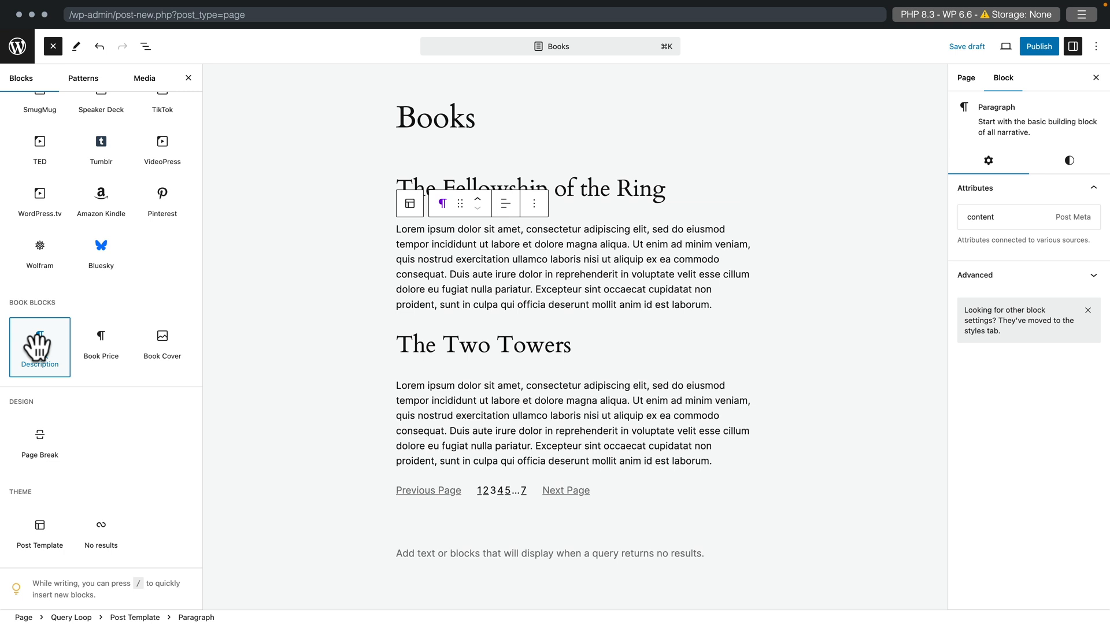
{"action": "left_click", "coordinate": [102, 344]}
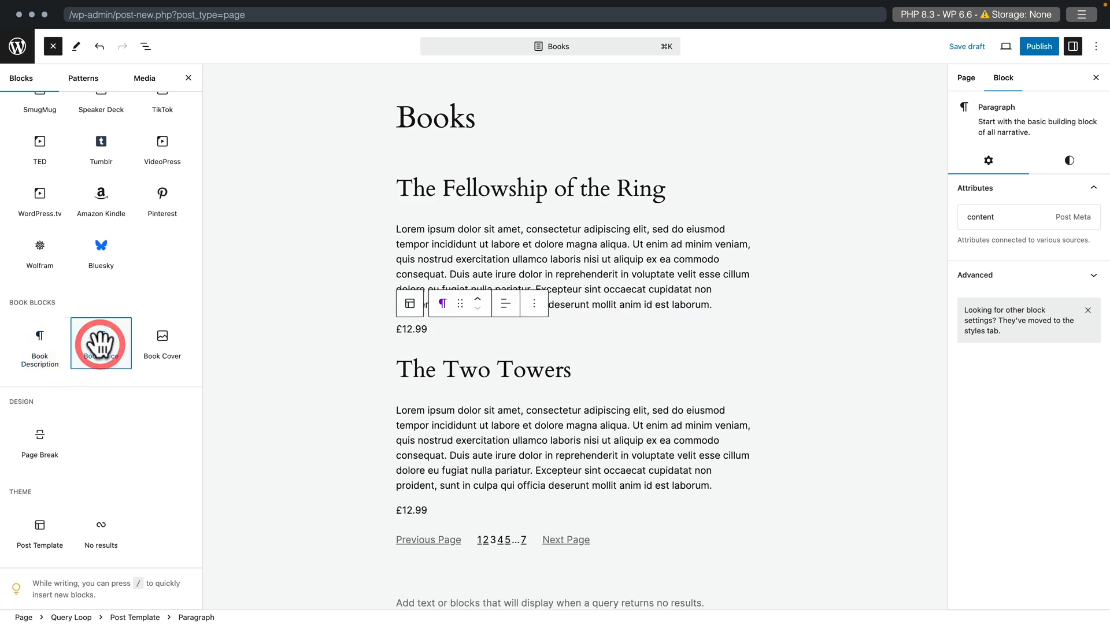
{"action": "left_click", "coordinate": [163, 347]}
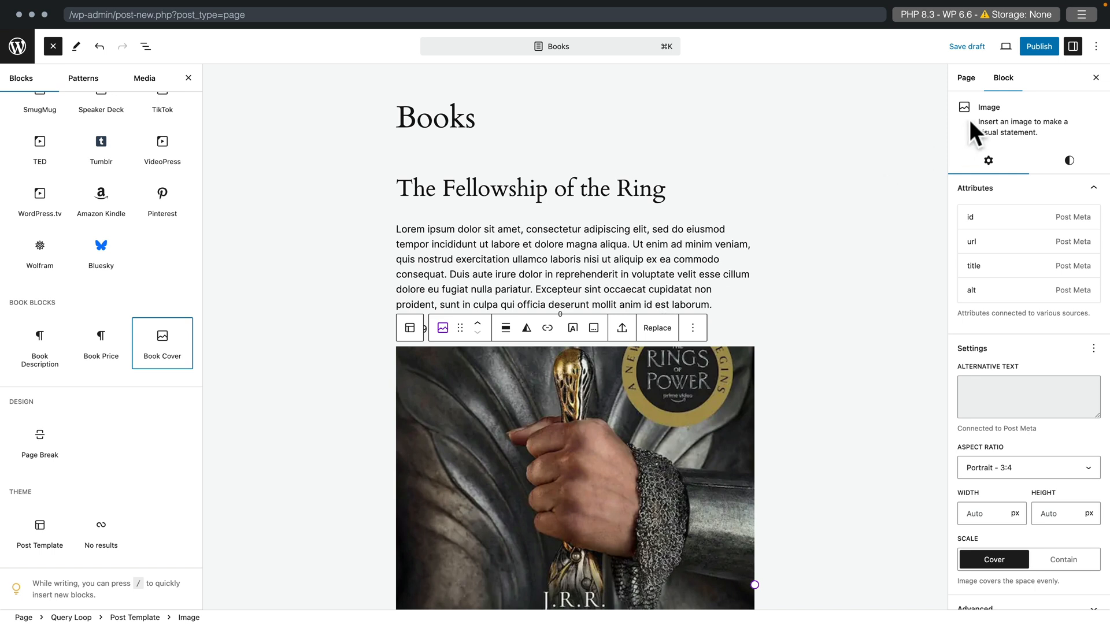
{"action": "left_click", "coordinate": [1036, 50]}
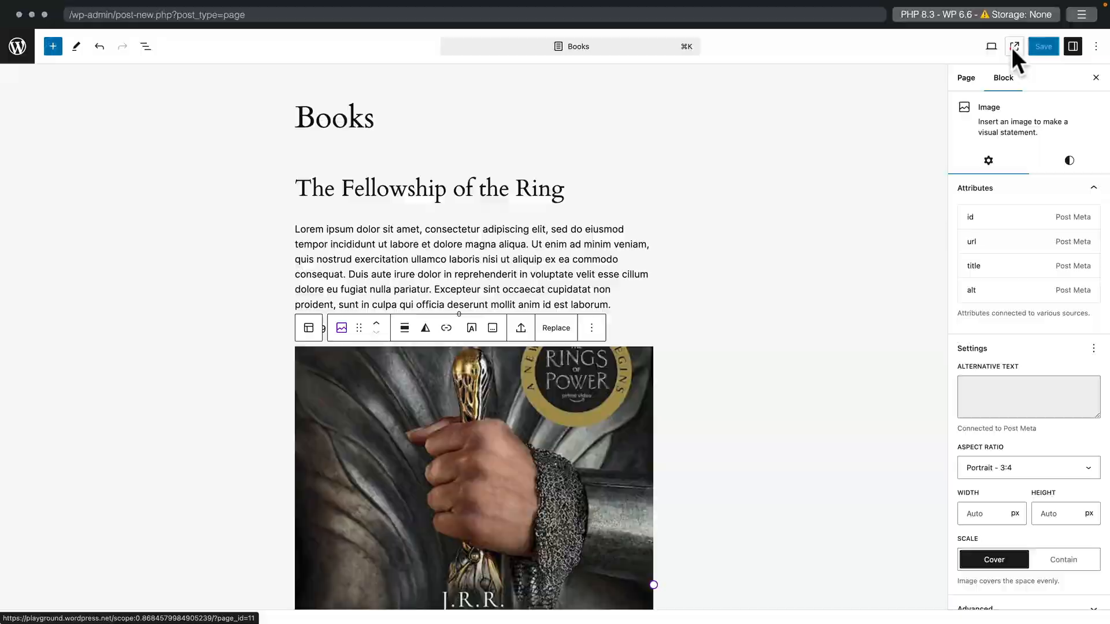
- View the live Books page and scroll through each book's description, £12.99 price and cover
{"action": "left_click", "coordinate": [1011, 48]}
{"action": "scroll", "coordinate": [778, 444], "scroll_direction": "down", "scroll_amount": 10}
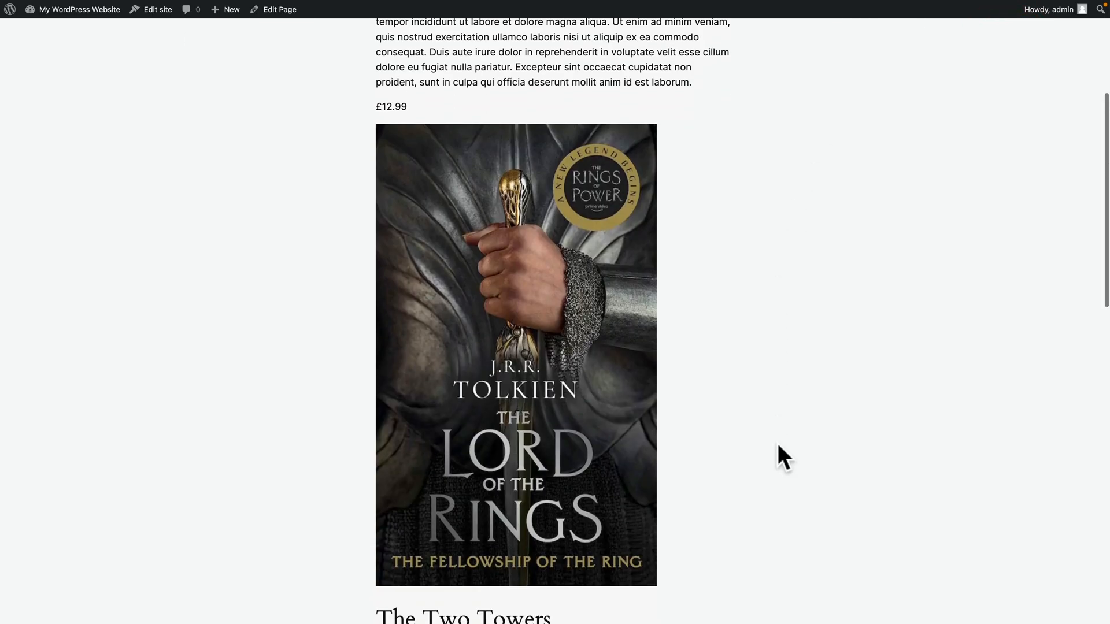
{"action": "scroll", "coordinate": [778, 443], "scroll_direction": "down", "scroll_amount": 3}
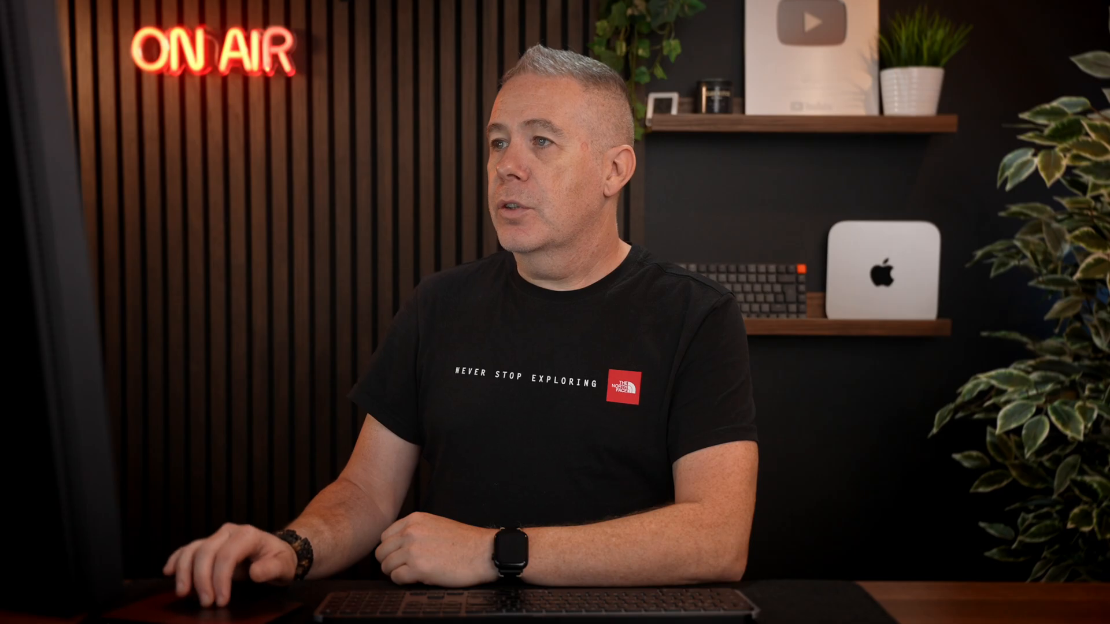